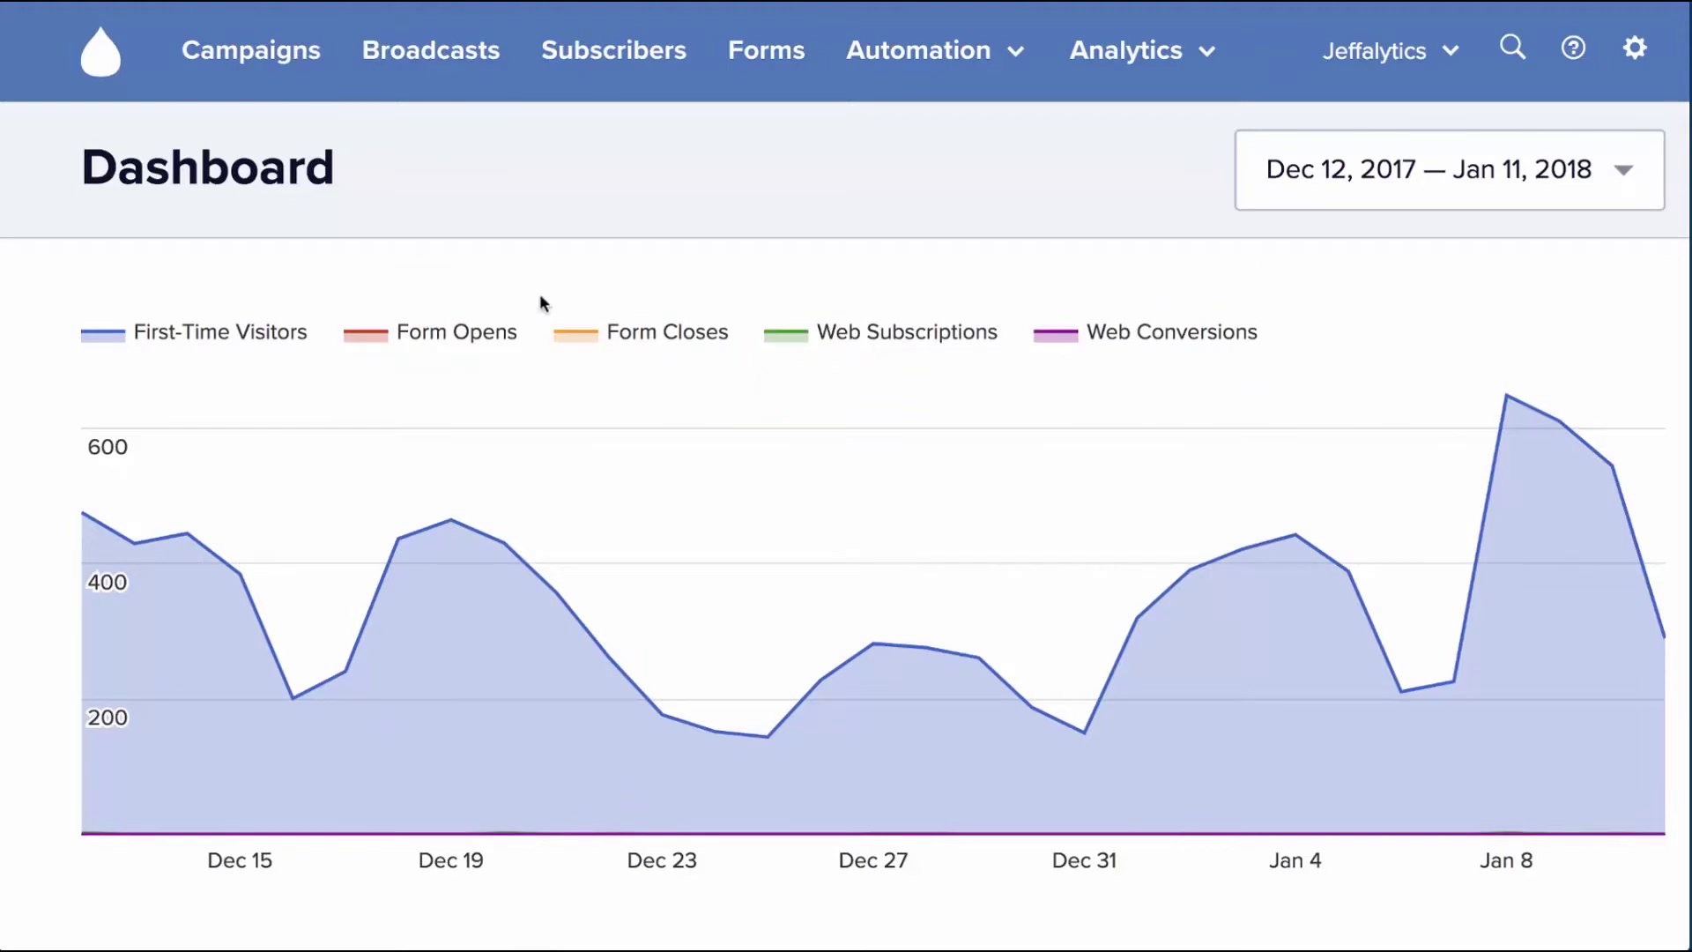
Check Top Traffic Sources on the Dashboard, then list broadcasts with the December 2017 draft and November 2017 newsletter
{"action": "scroll", "coordinate": [541, 301], "scroll_direction": "down", "scroll_amount": 12}
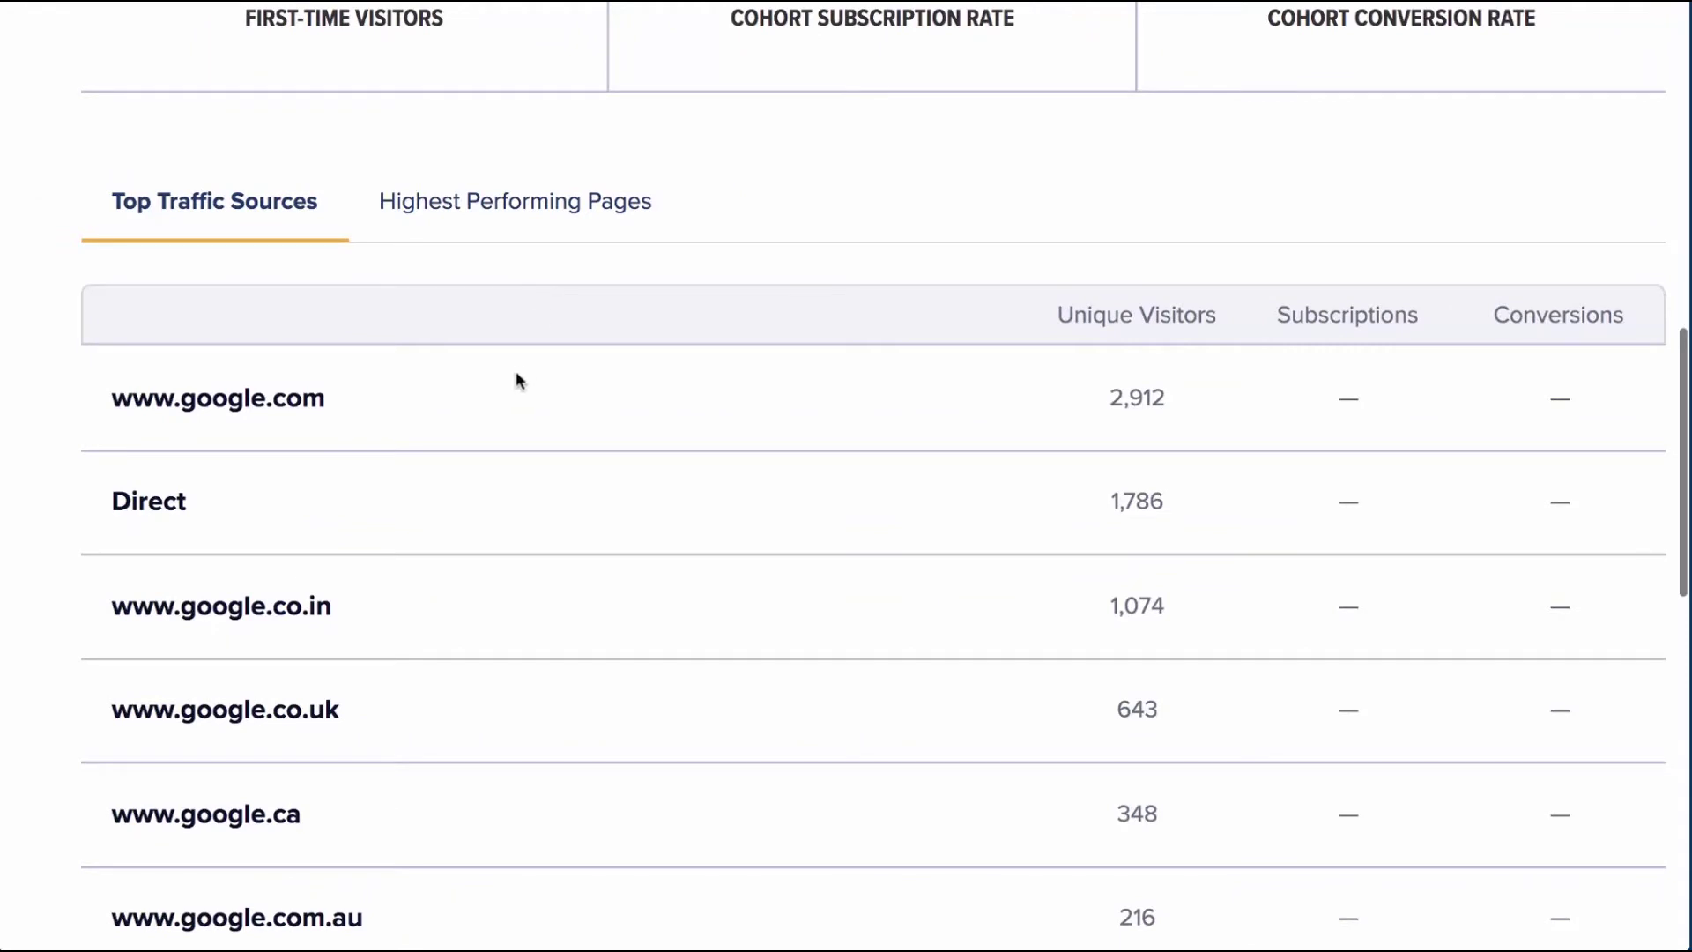
{"action": "scroll", "coordinate": [501, 273], "scroll_direction": "up", "scroll_amount": 12}
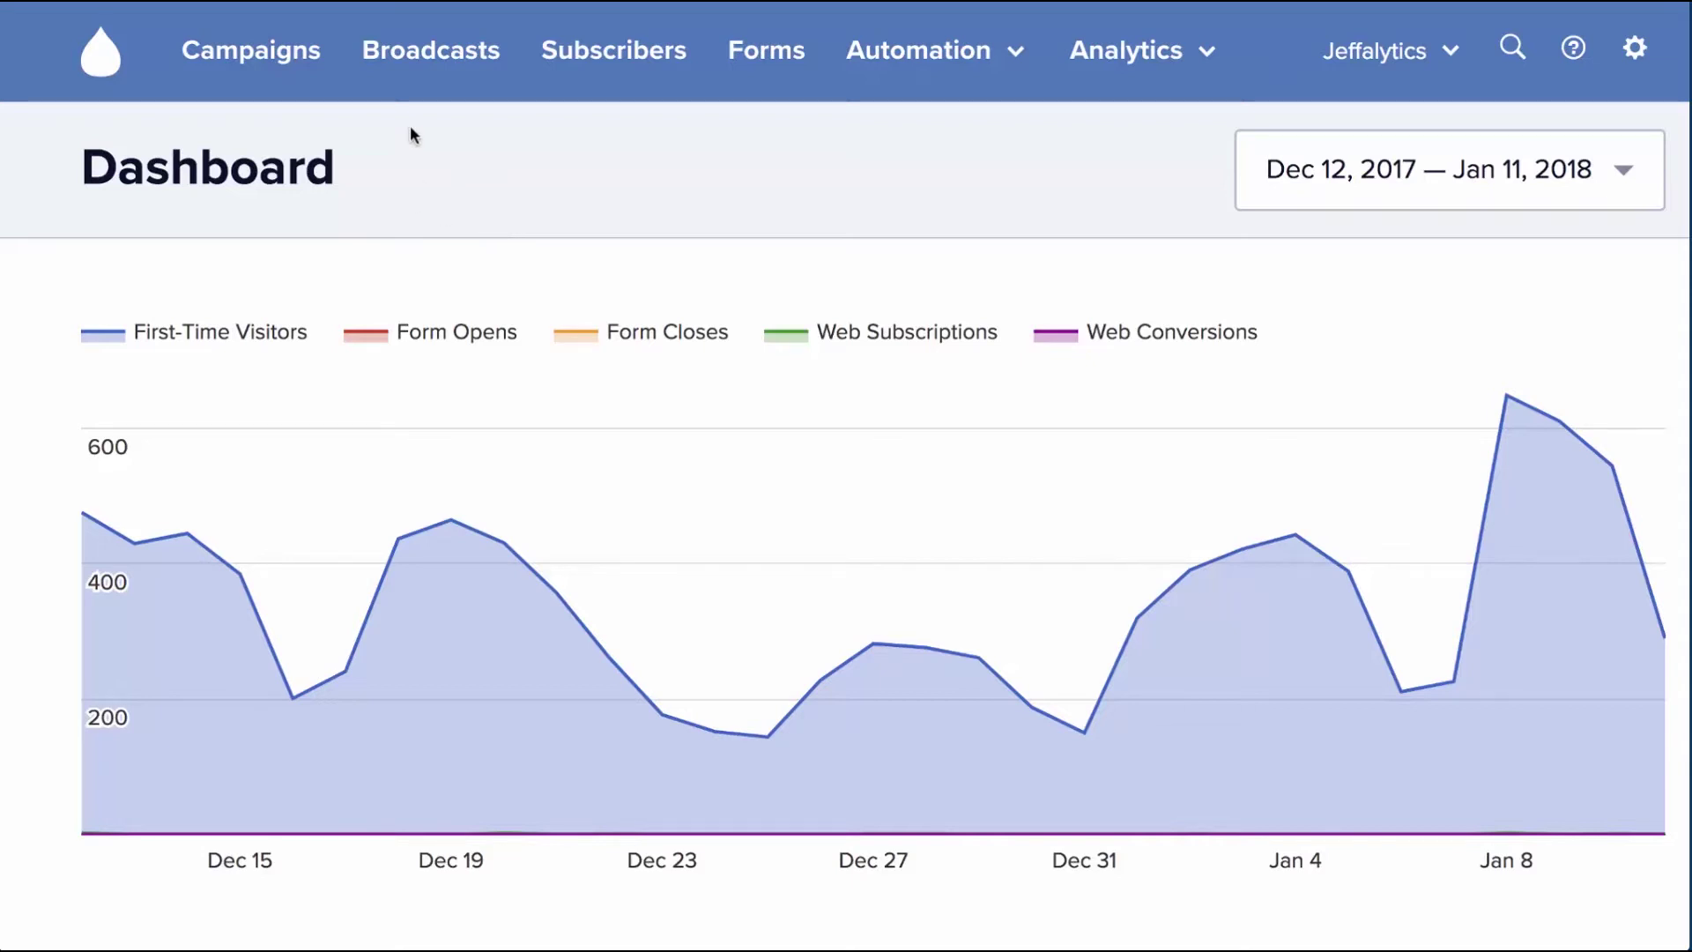
{"action": "left_click", "coordinate": [430, 51]}
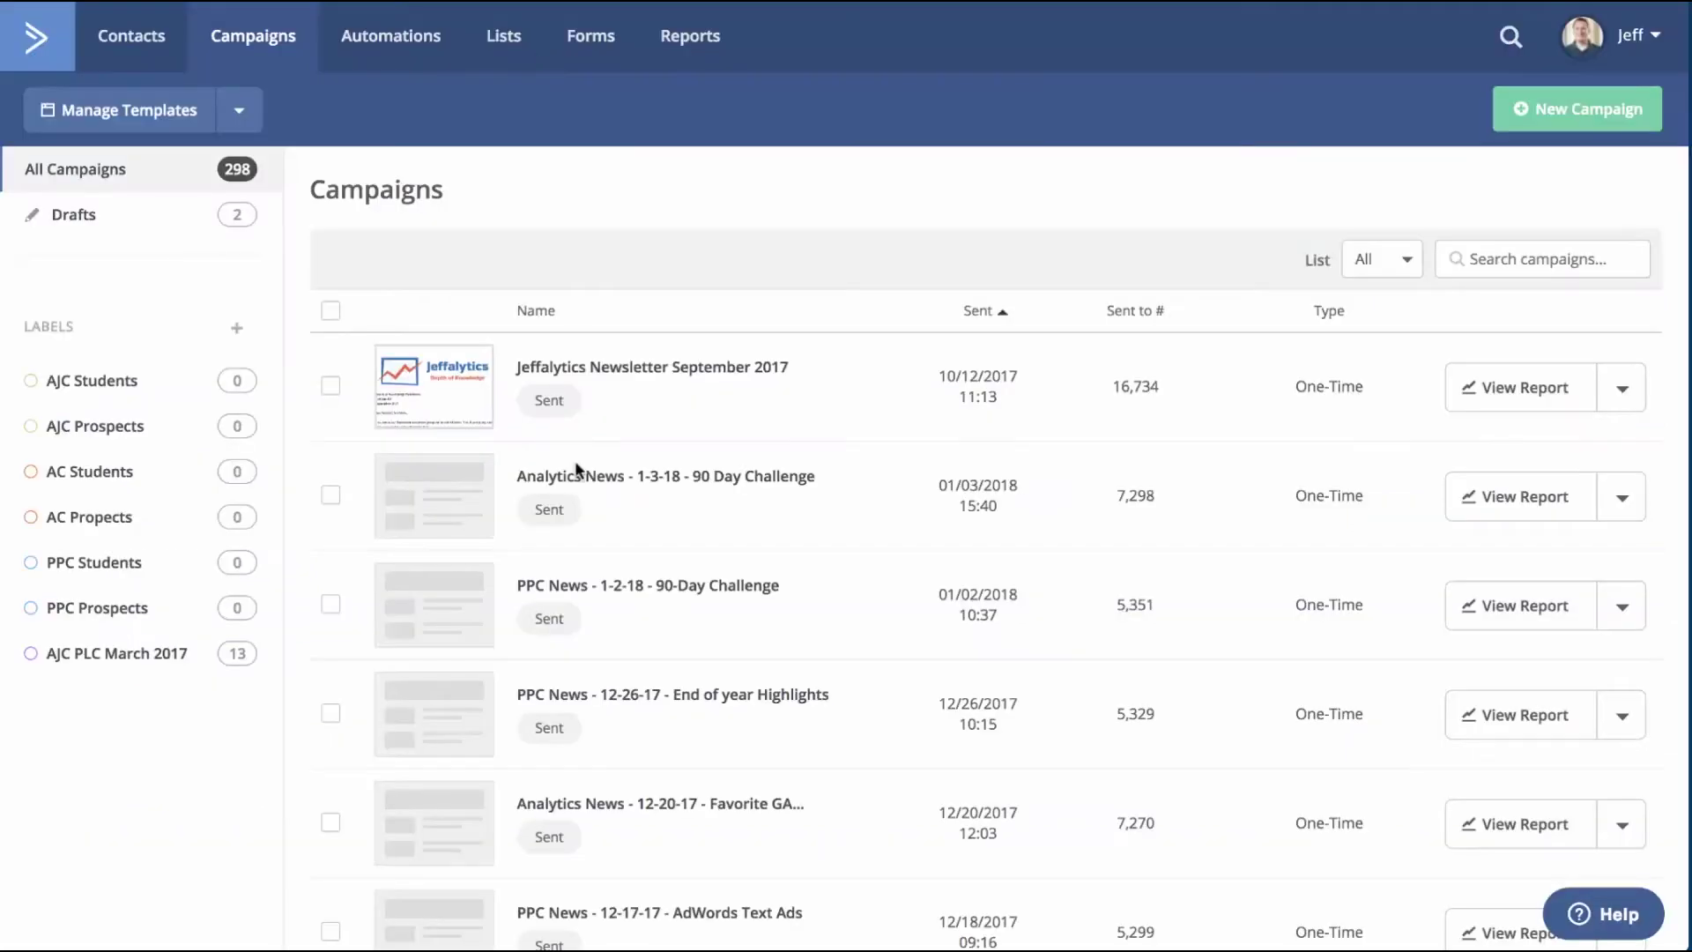
{"action": "scroll", "coordinate": [575, 467], "scroll_direction": "down", "scroll_amount": 3}
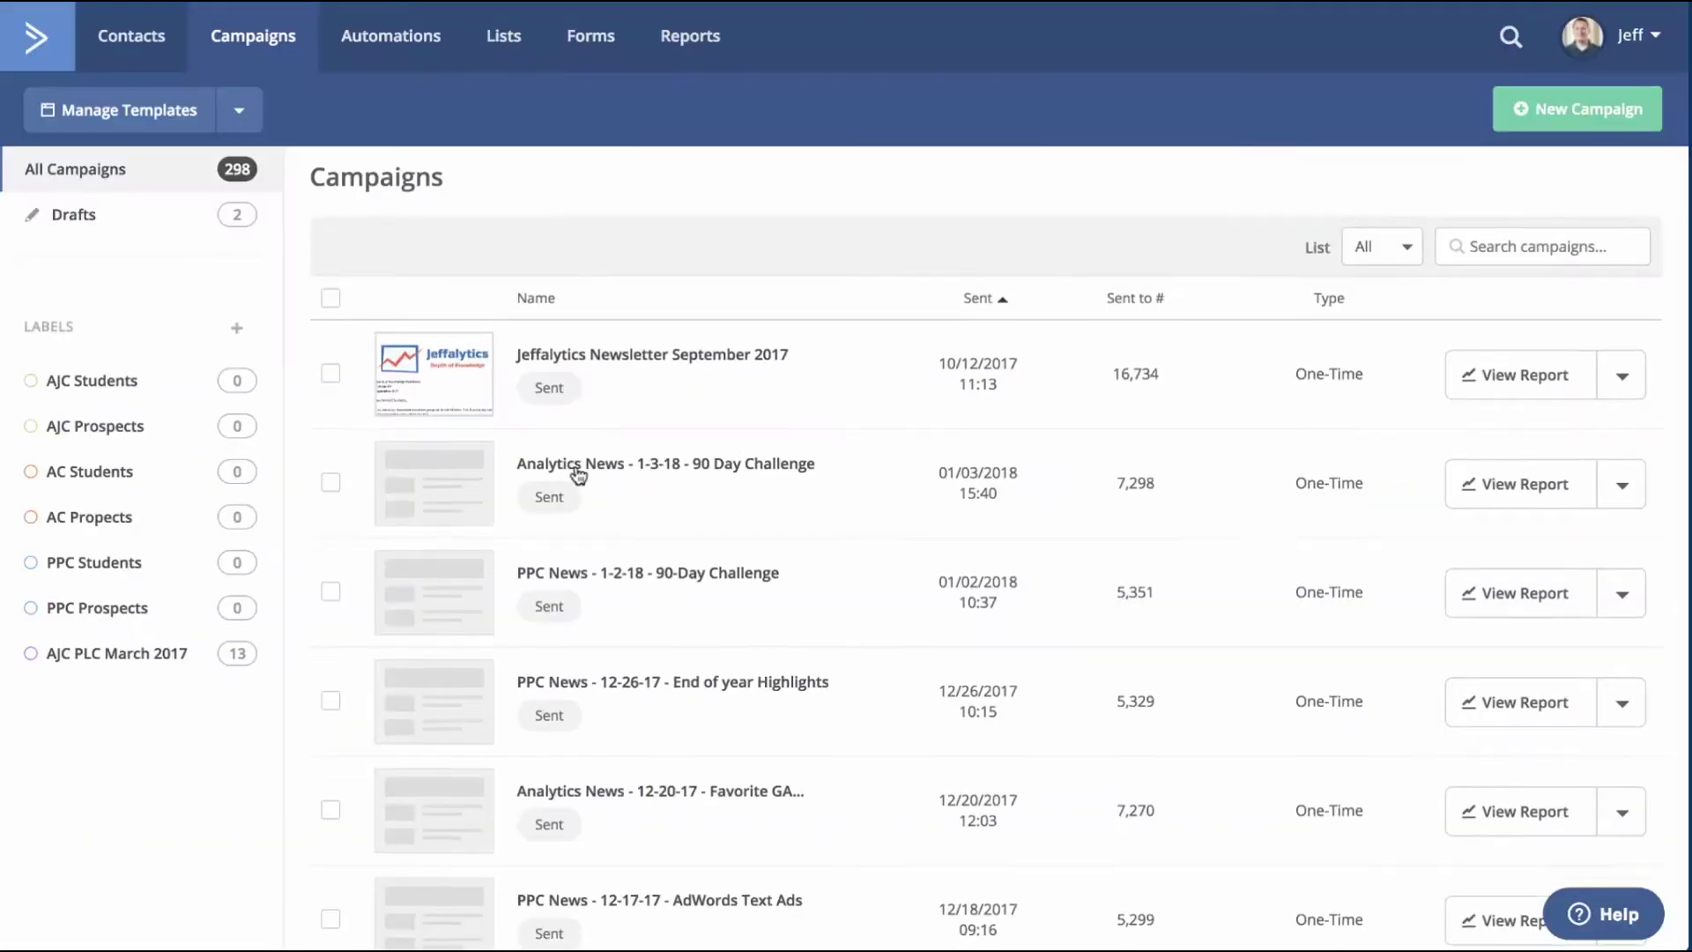
{"action": "scroll", "coordinate": [575, 463], "scroll_direction": "down", "scroll_amount": 5}
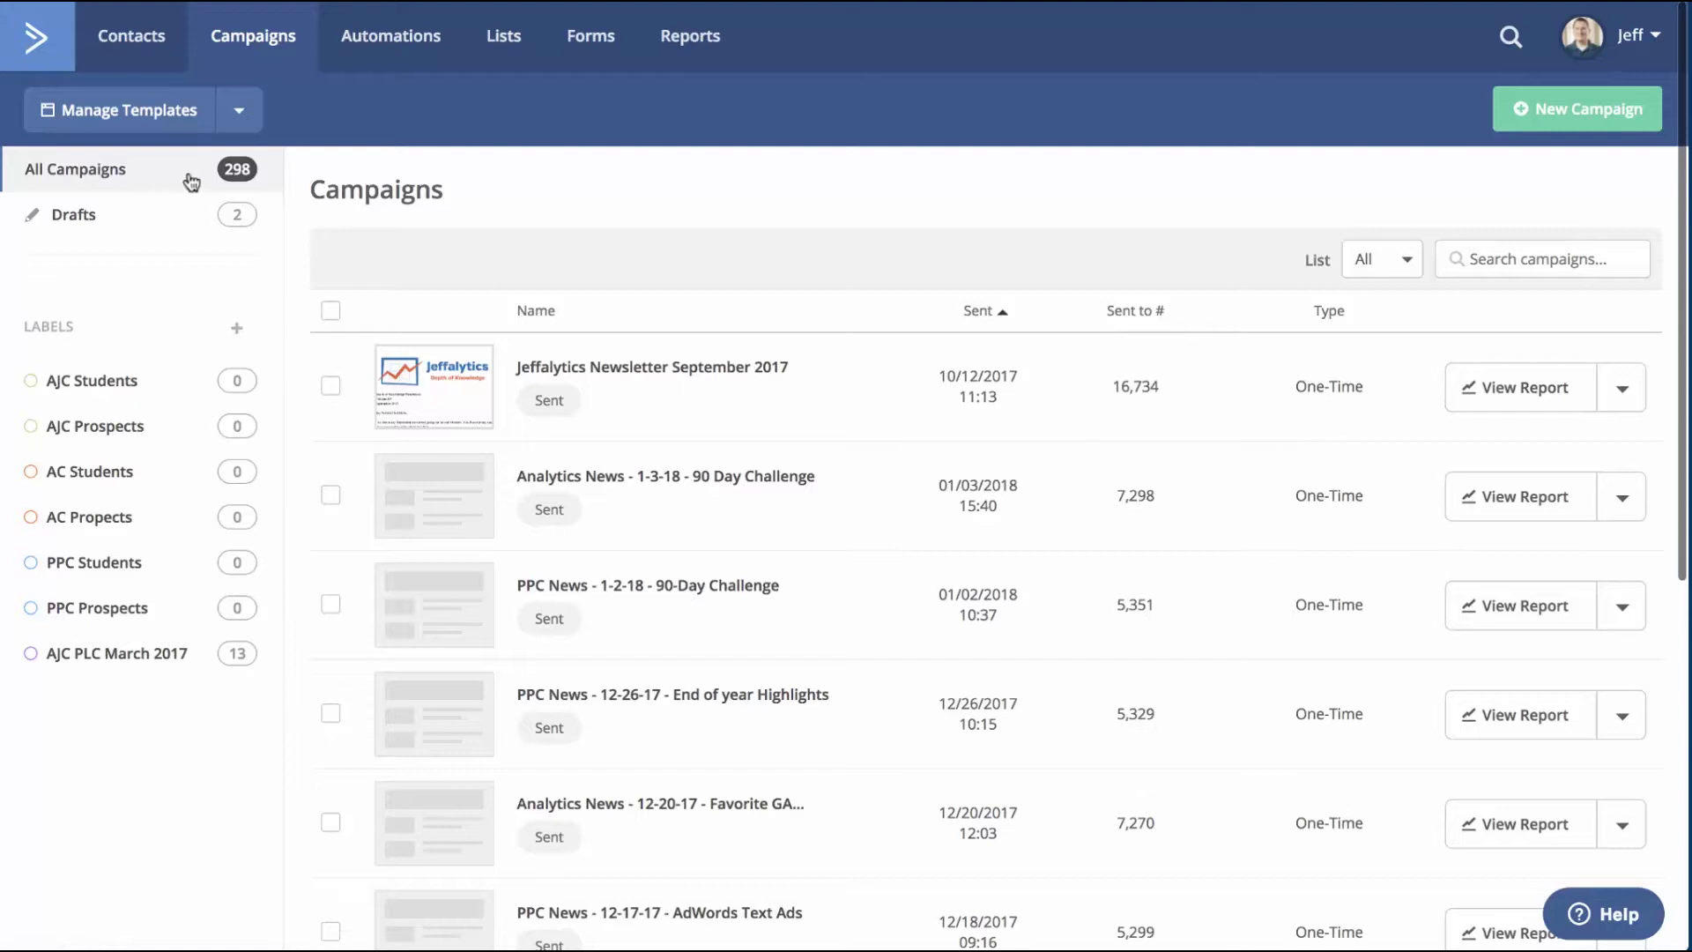
{"action": "scroll", "coordinate": [606, 406], "scroll_direction": "down", "scroll_amount": 10}
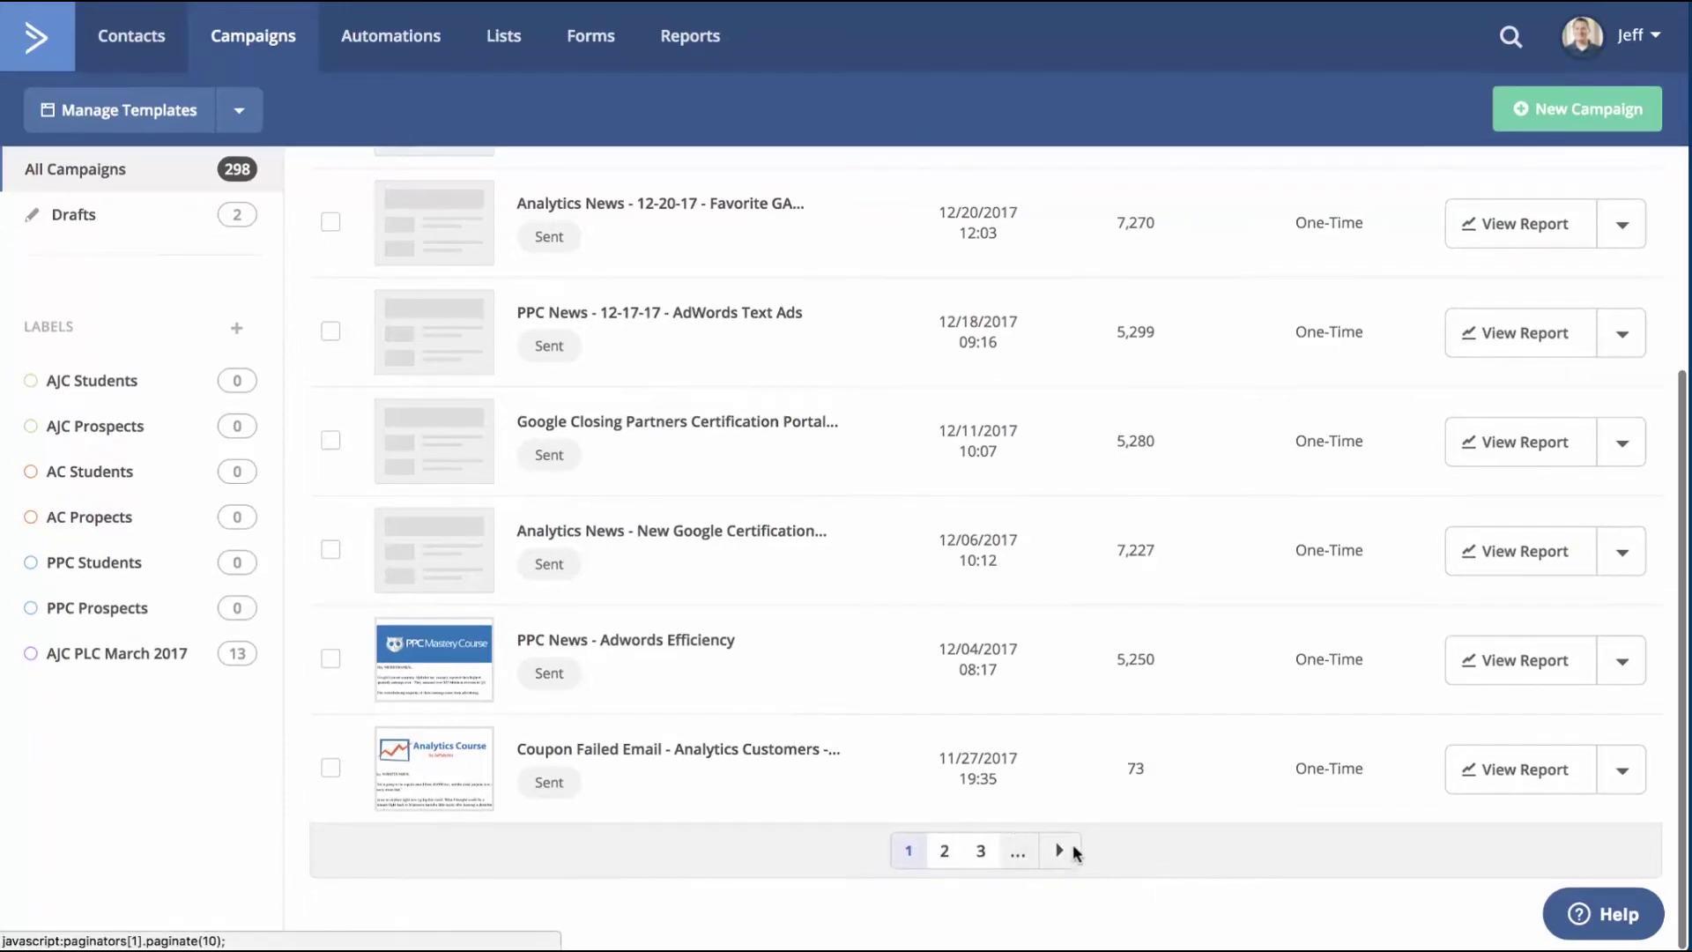
{"action": "scroll", "coordinate": [728, 568], "scroll_direction": "up", "scroll_amount": 3}
{"action": "scroll", "coordinate": [756, 566], "scroll_direction": "up", "scroll_amount": 4}
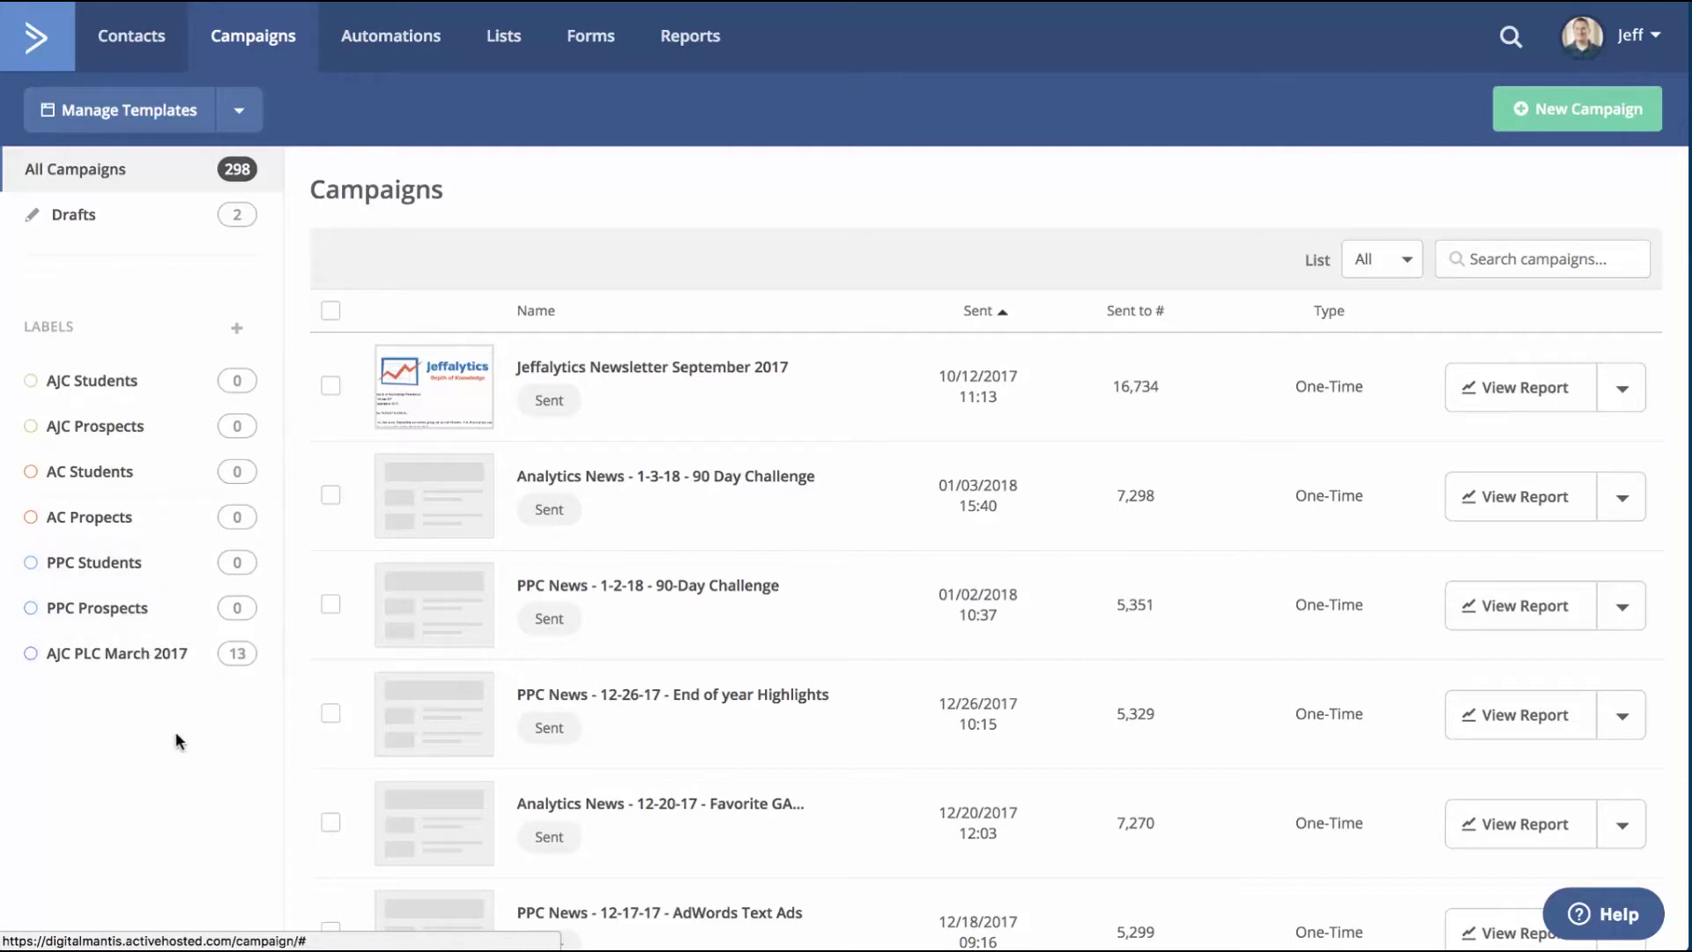
Filter campaigns to the AJC PLC March 2017 tag and toggle Google Analytics campaign variables off and on
{"action": "left_click", "coordinate": [143, 663]}
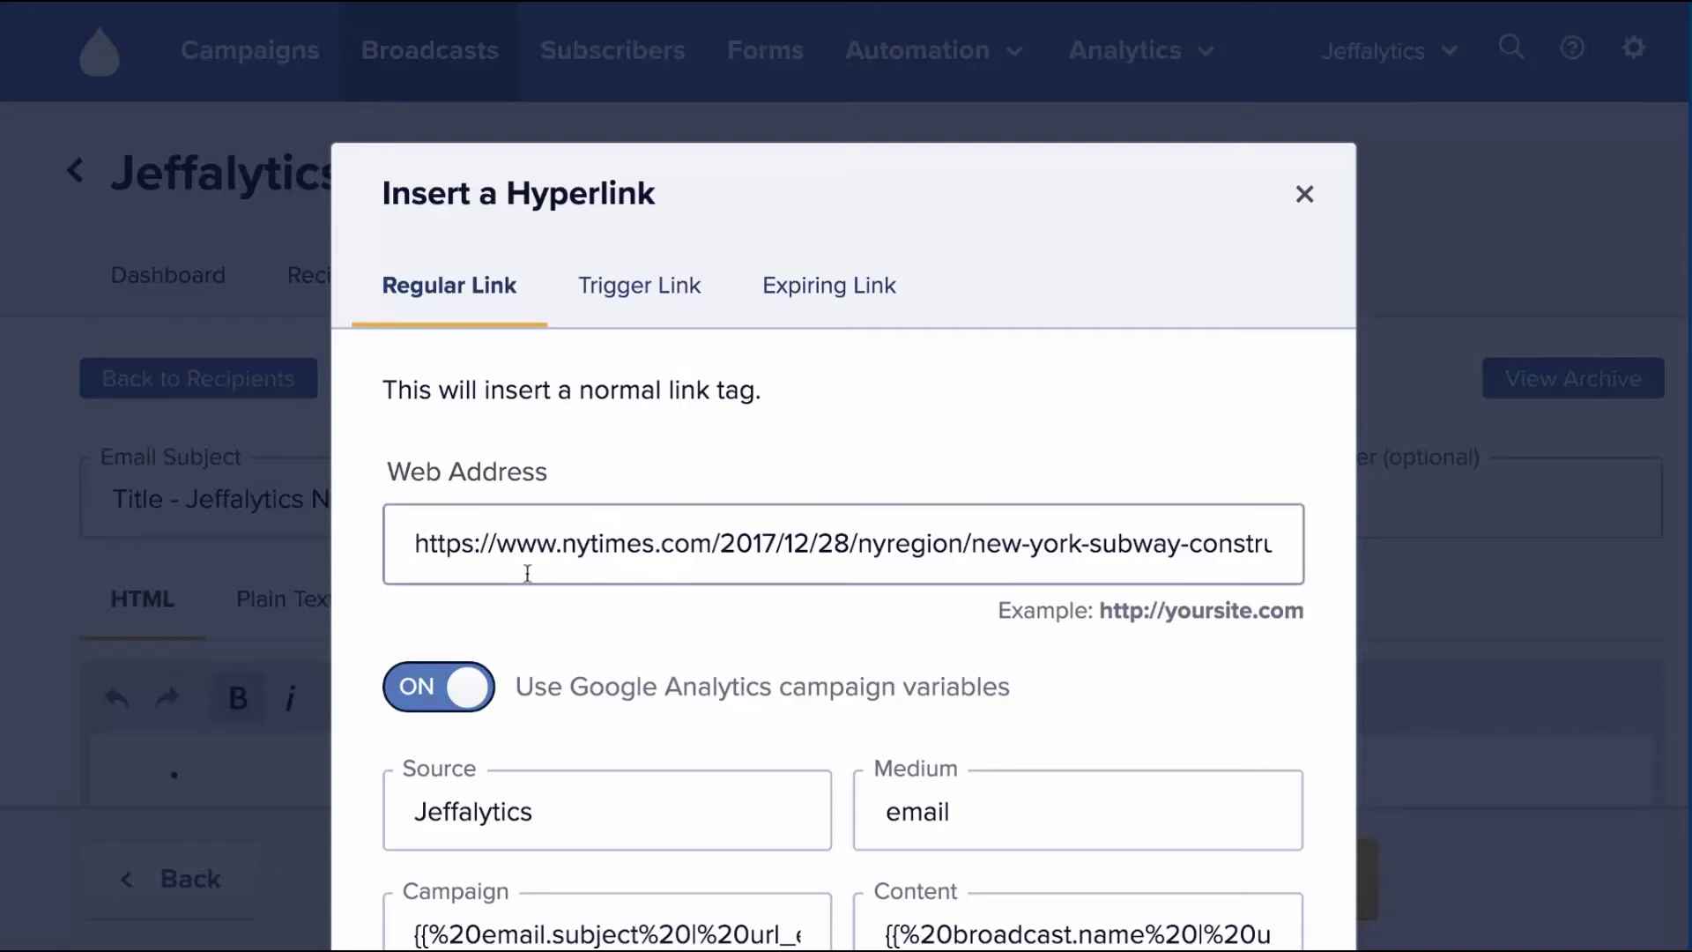
{"action": "left_click", "coordinate": [442, 692]}
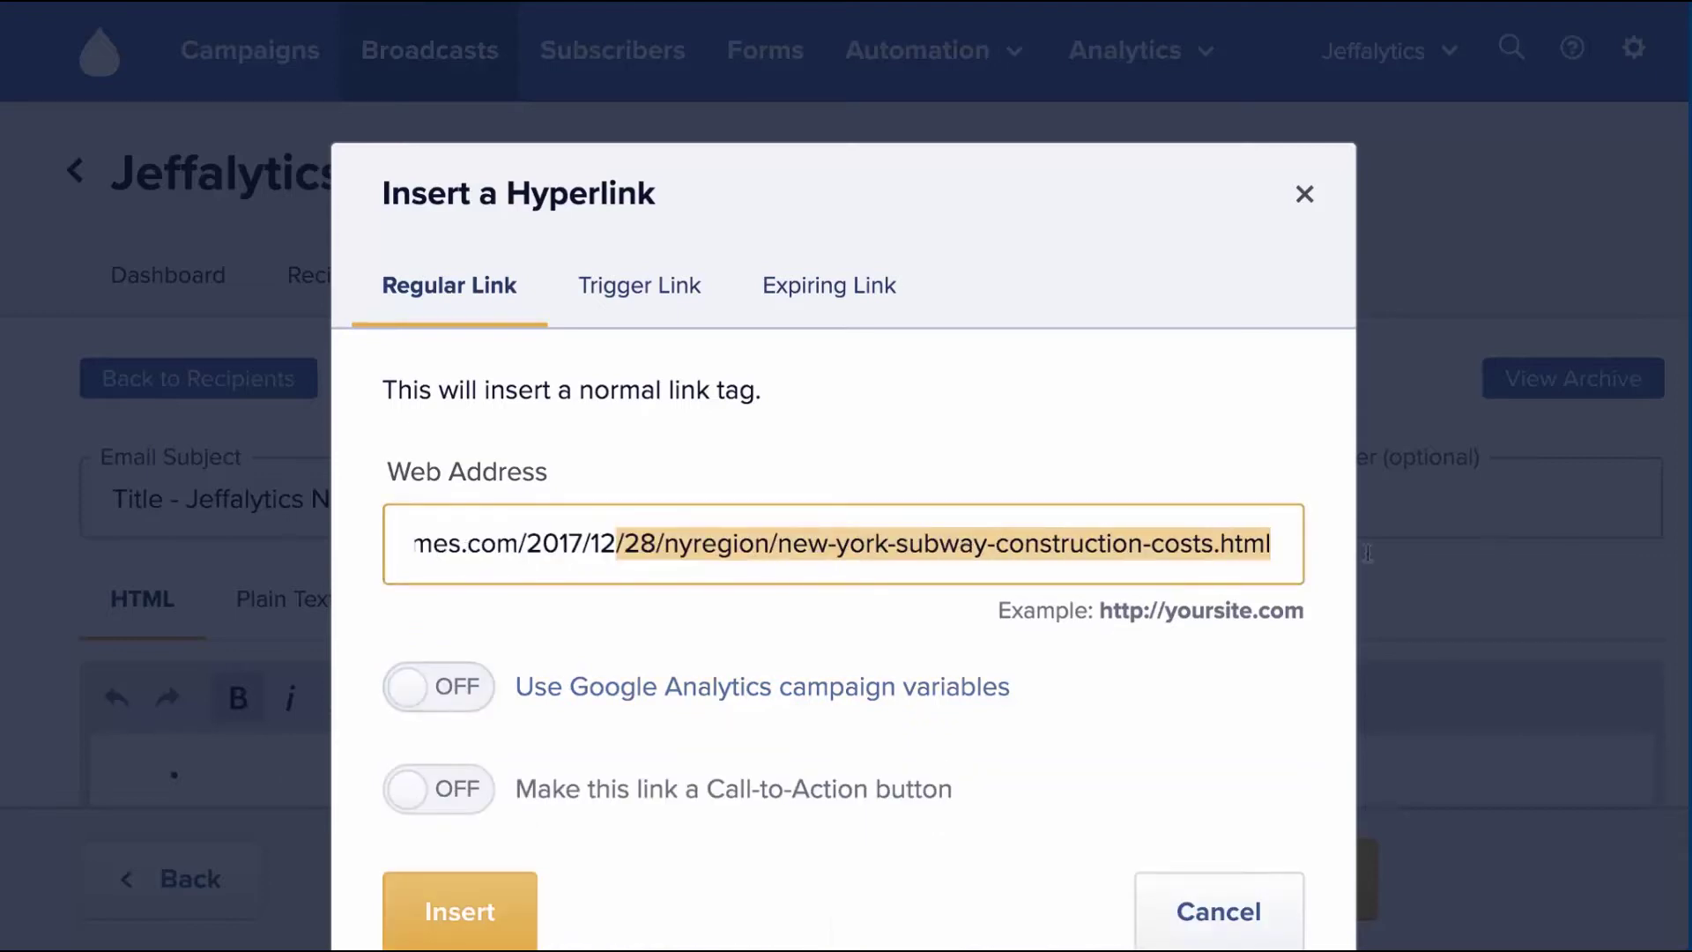
{"action": "left_click", "coordinate": [462, 680]}
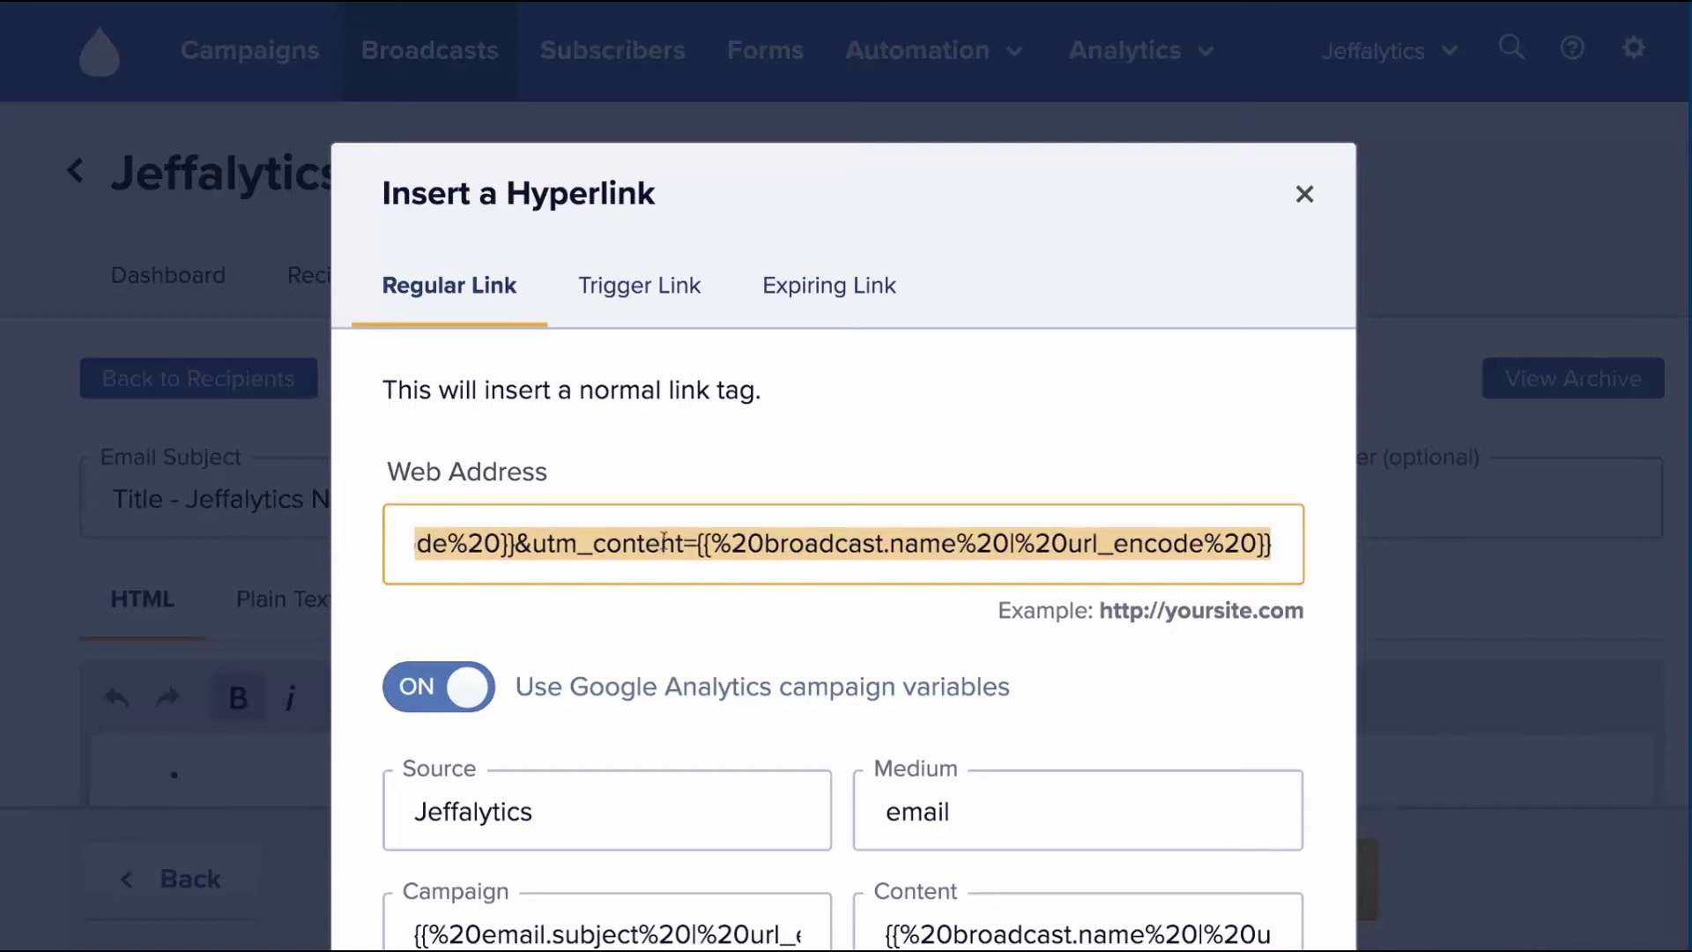
Start editing the link's campaign Source value, Jeffalytics
{"action": "scroll", "coordinate": [662, 648], "scroll_direction": "down", "scroll_amount": 2}
{"action": "scroll", "coordinate": [662, 649], "scroll_direction": "down", "scroll_amount": 2}
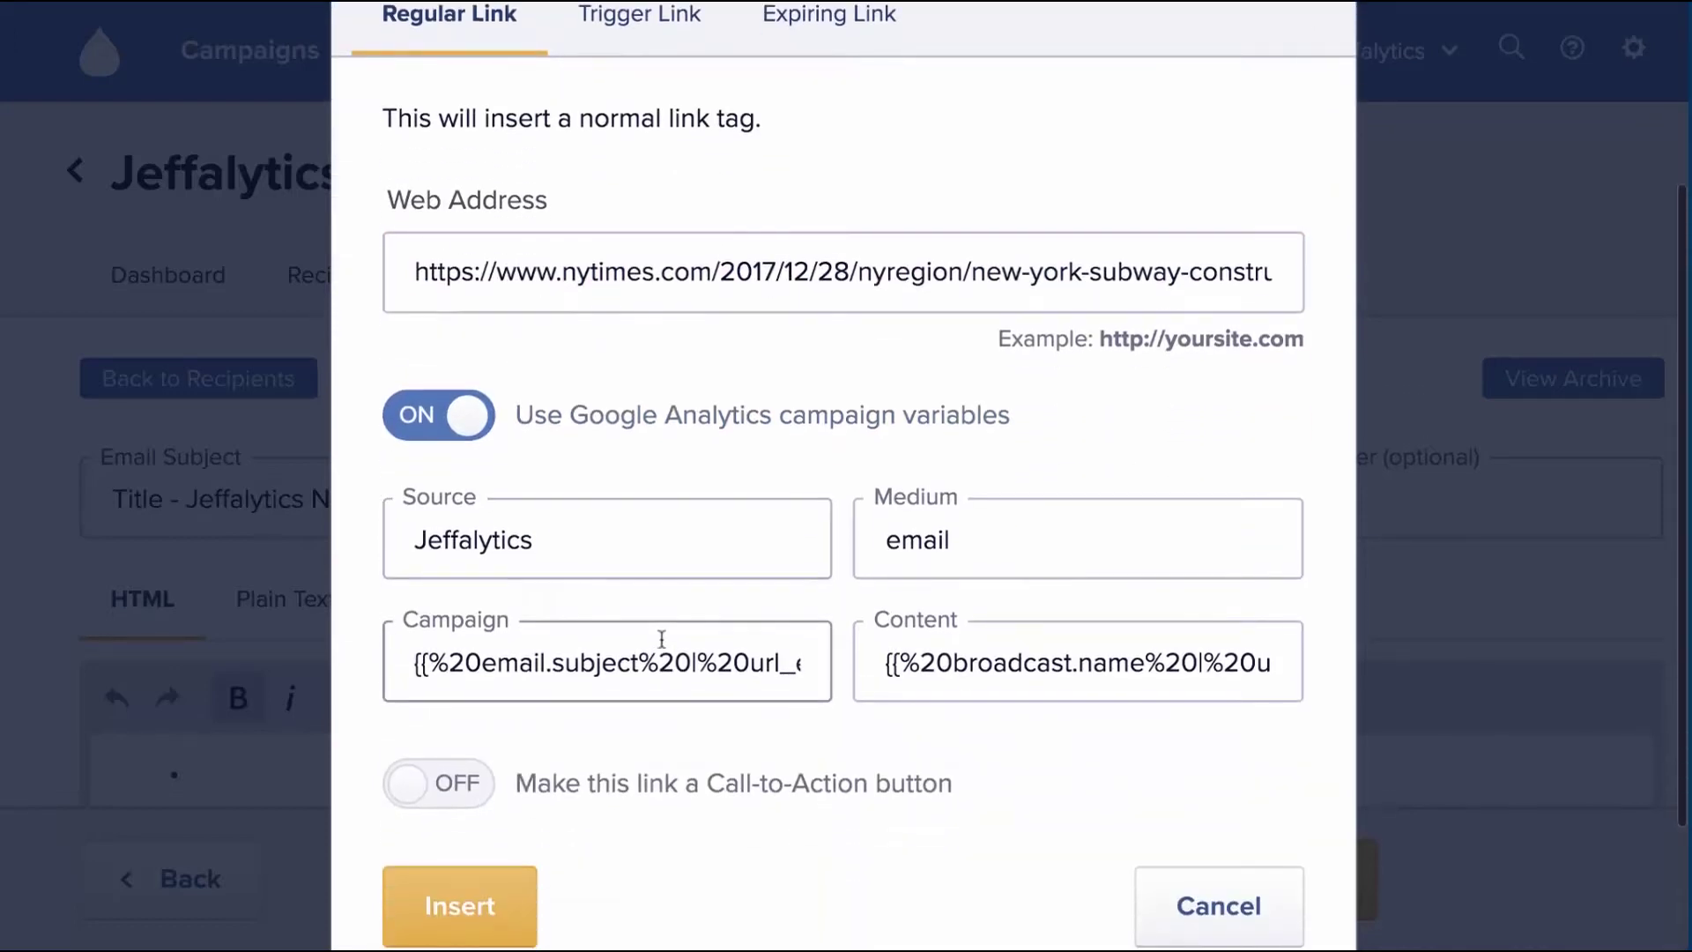
{"action": "left_click", "coordinate": [561, 541]}
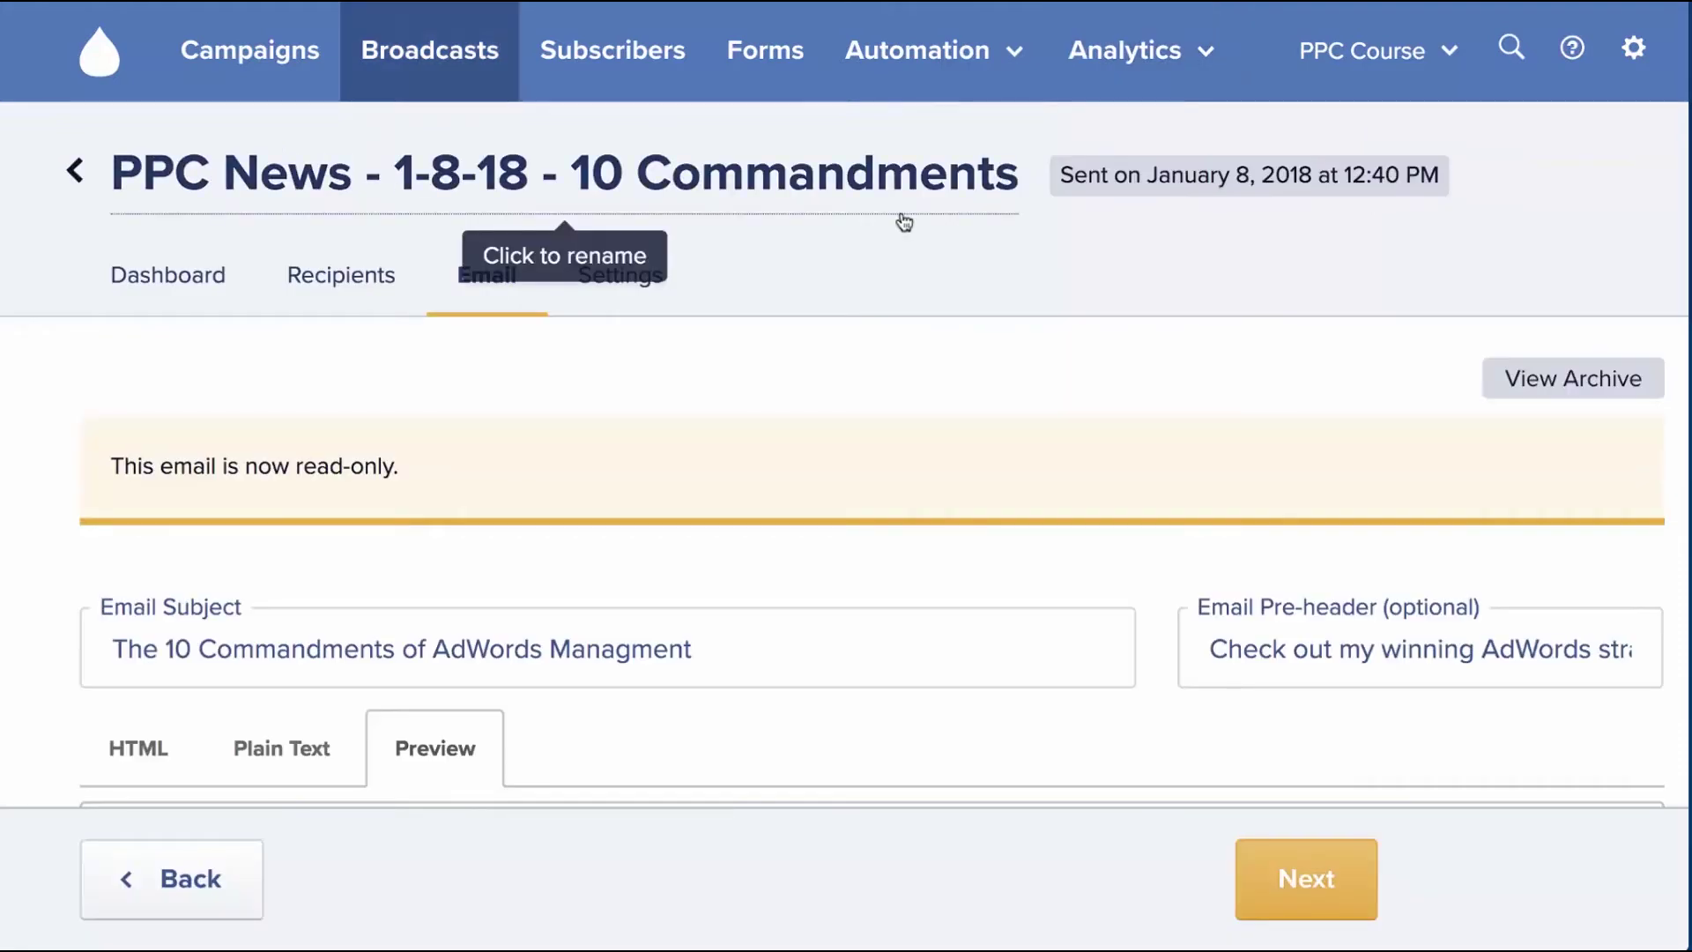
Scroll down through the read-only email preview and back up
{"action": "scroll", "coordinate": [901, 210], "scroll_direction": "down", "scroll_amount": 5}
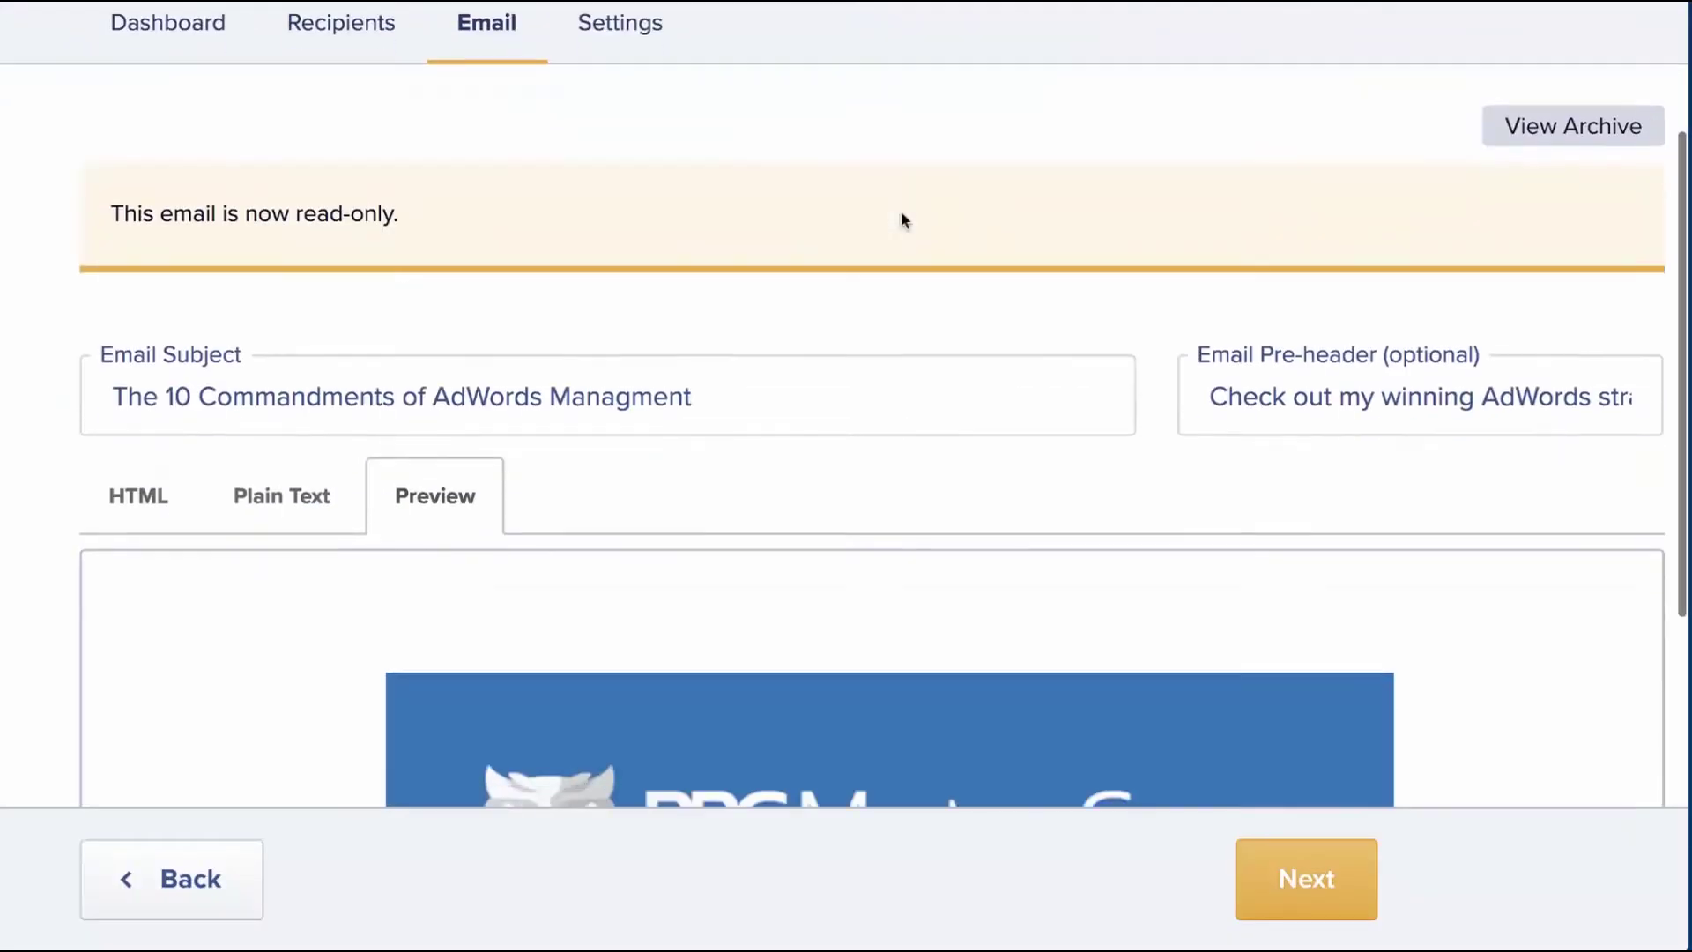
{"action": "scroll", "coordinate": [903, 212], "scroll_direction": "down", "scroll_amount": 2}
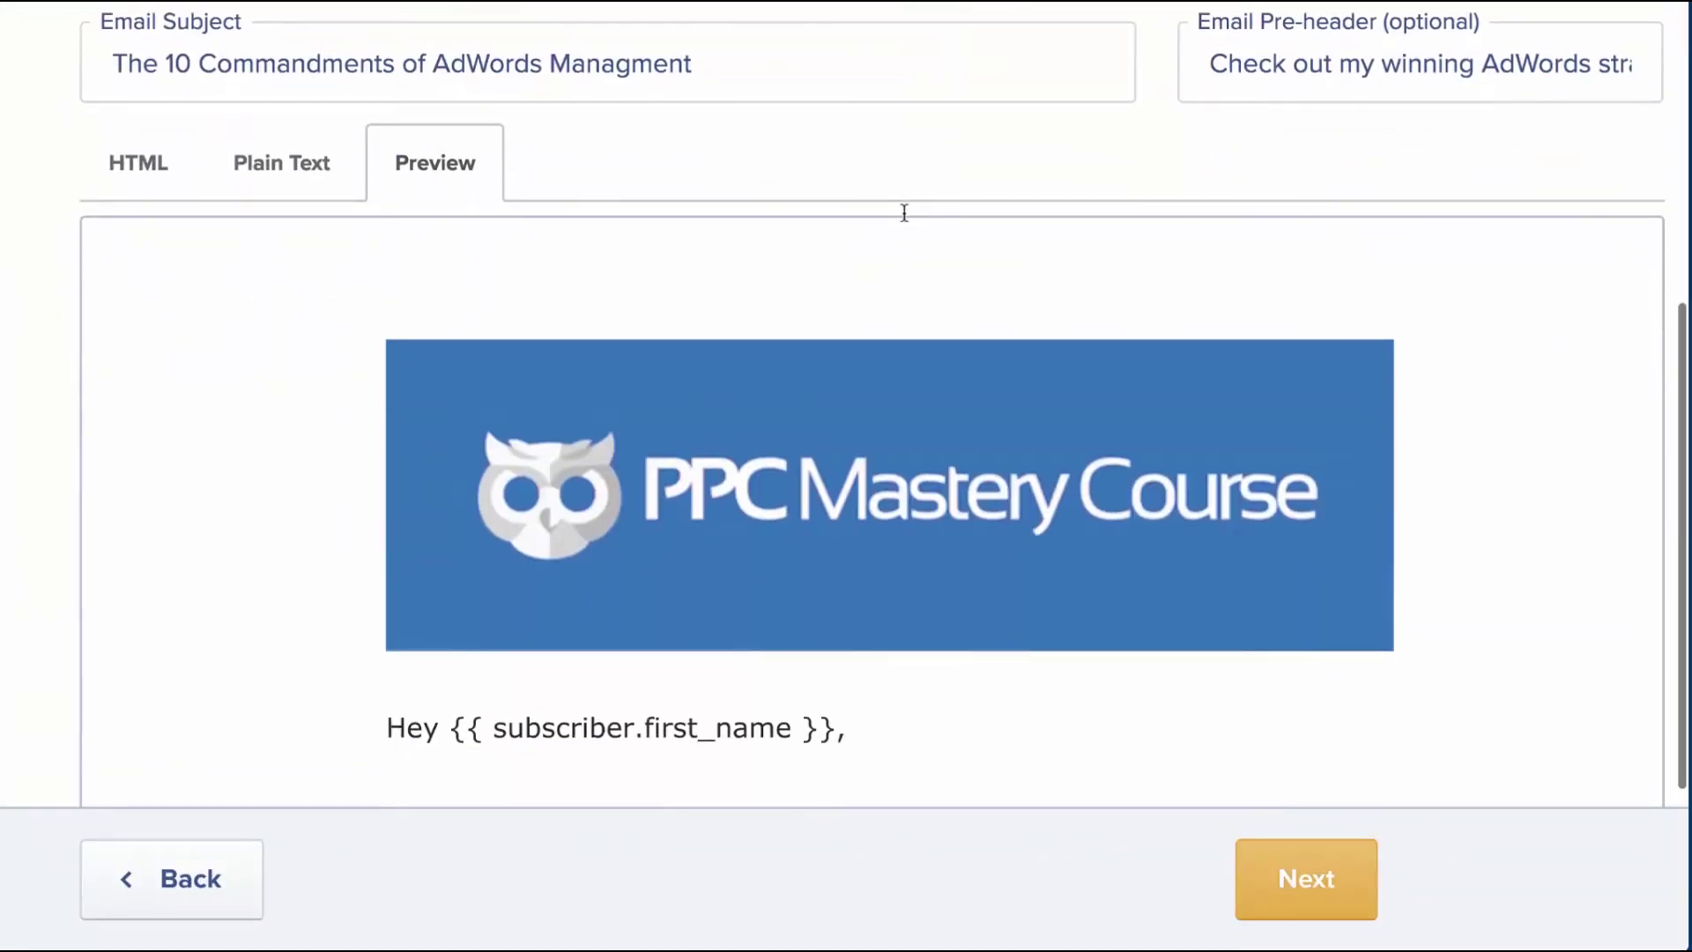
{"action": "scroll", "coordinate": [889, 418], "scroll_direction": "down", "scroll_amount": 10}
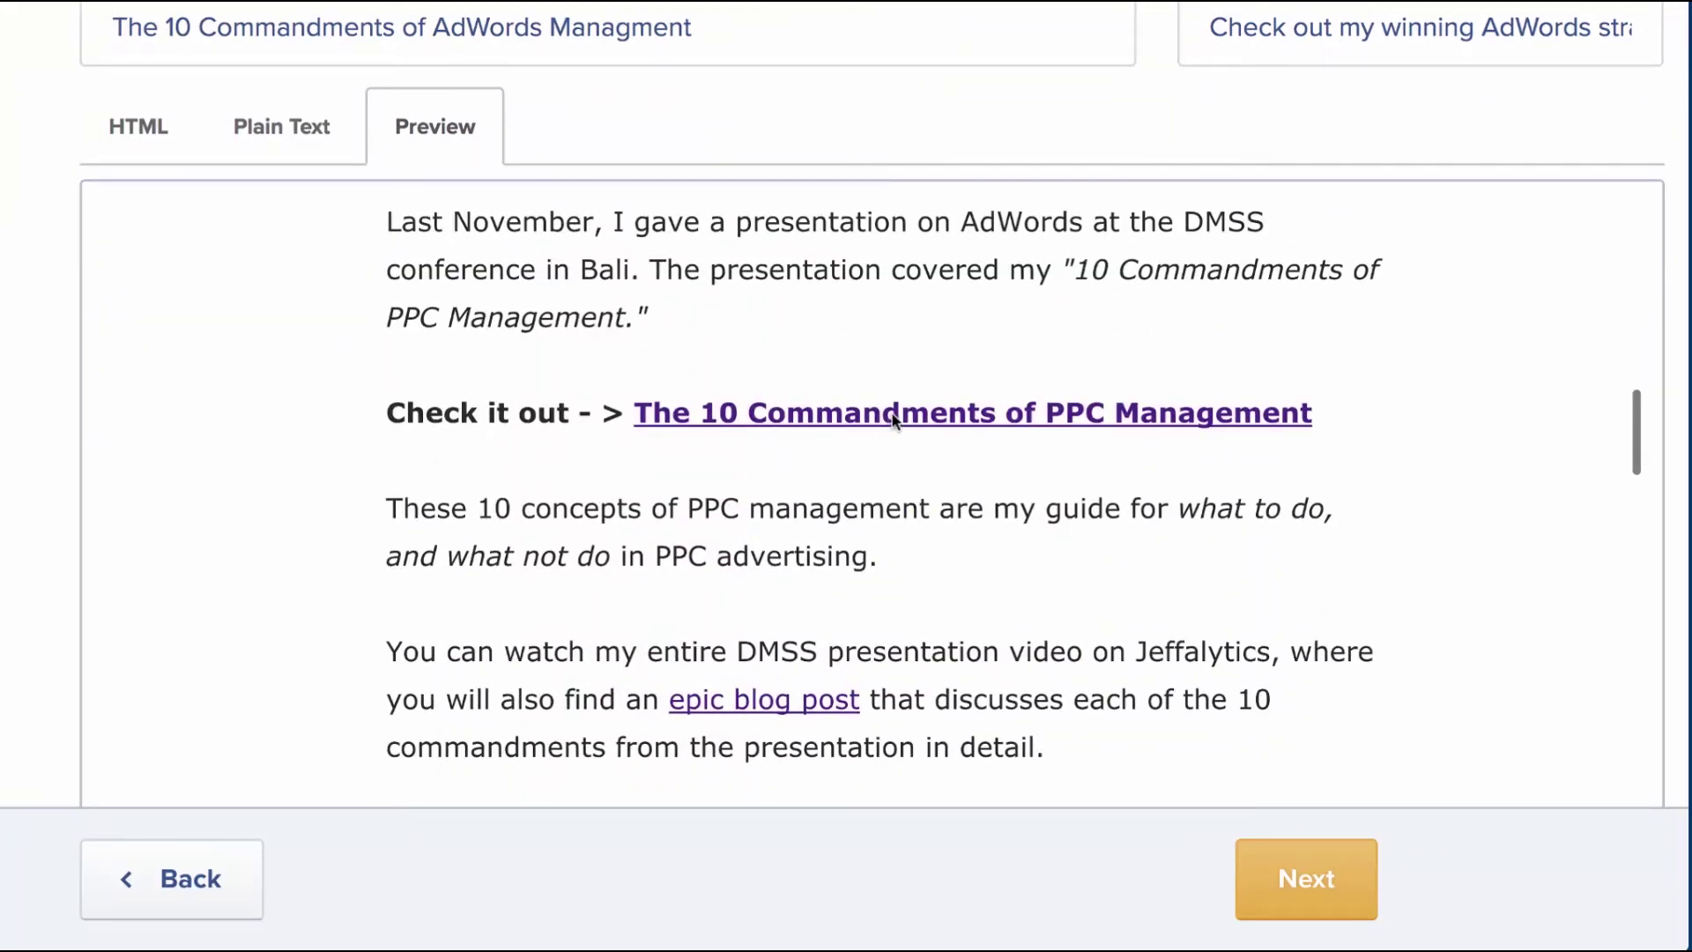
{"action": "scroll", "coordinate": [893, 418], "scroll_direction": "up", "scroll_amount": 10}
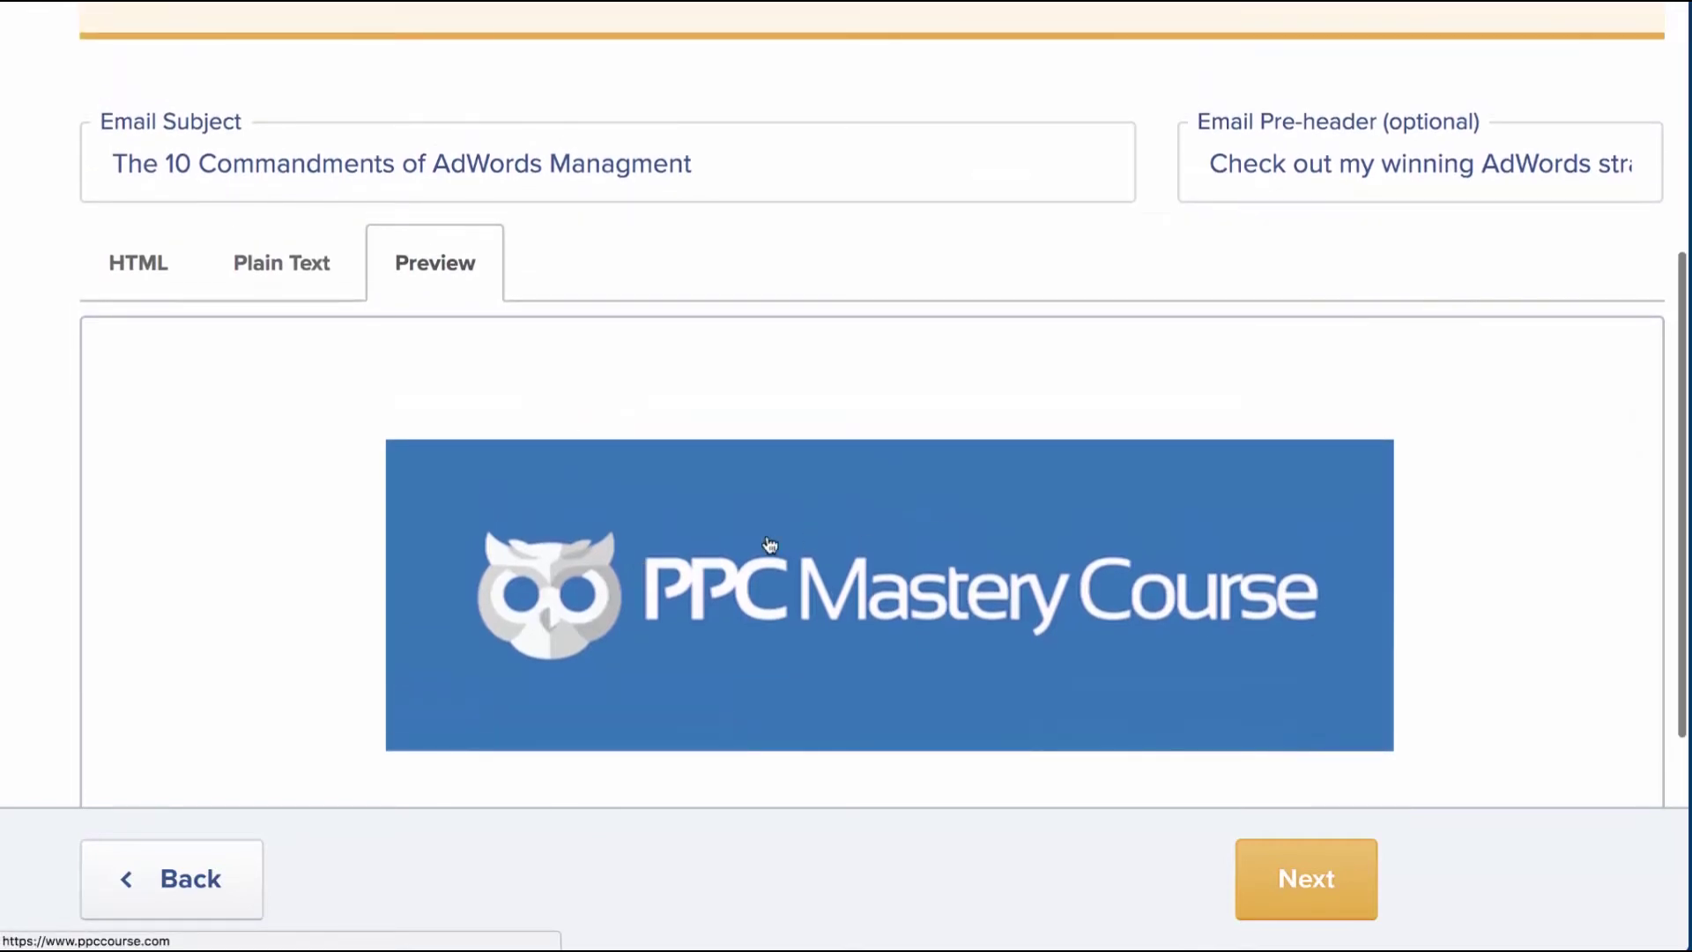
{"action": "scroll", "coordinate": [754, 573], "scroll_direction": "down", "scroll_amount": 3}
{"action": "scroll", "coordinate": [754, 572], "scroll_direction": "down", "scroll_amount": 5}
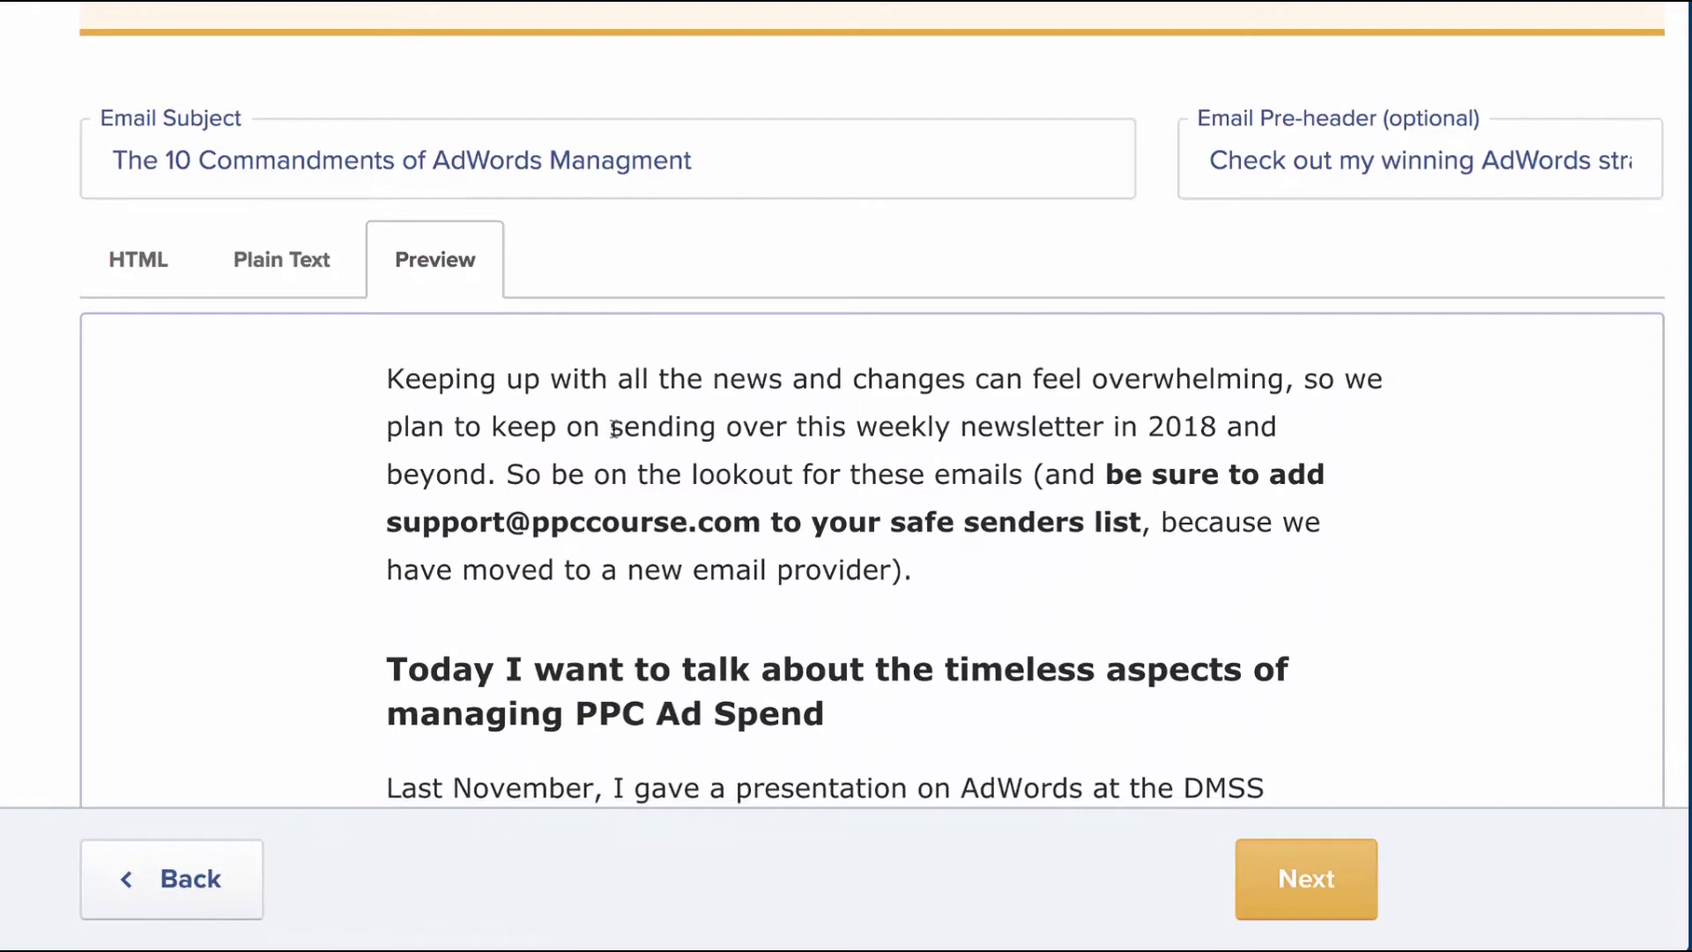
{"action": "scroll", "coordinate": [678, 453], "scroll_direction": "down", "scroll_amount": 3}
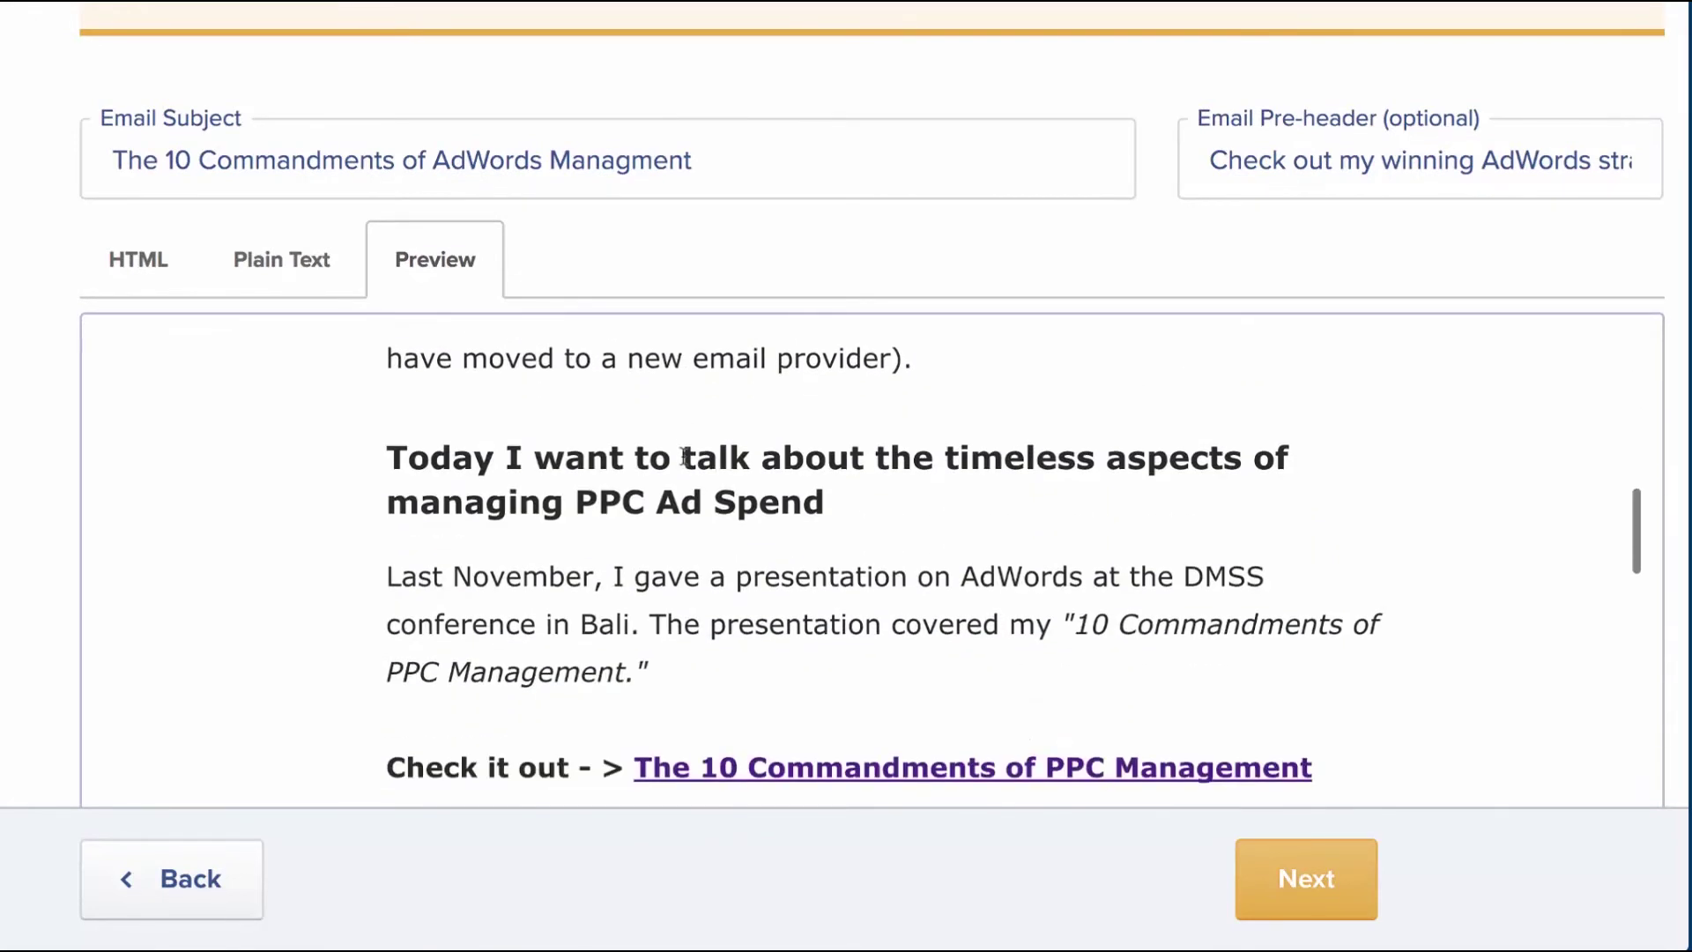
{"action": "scroll", "coordinate": [685, 455], "scroll_direction": "down", "scroll_amount": 2}
{"action": "scroll", "coordinate": [679, 471], "scroll_direction": "down", "scroll_amount": 2}
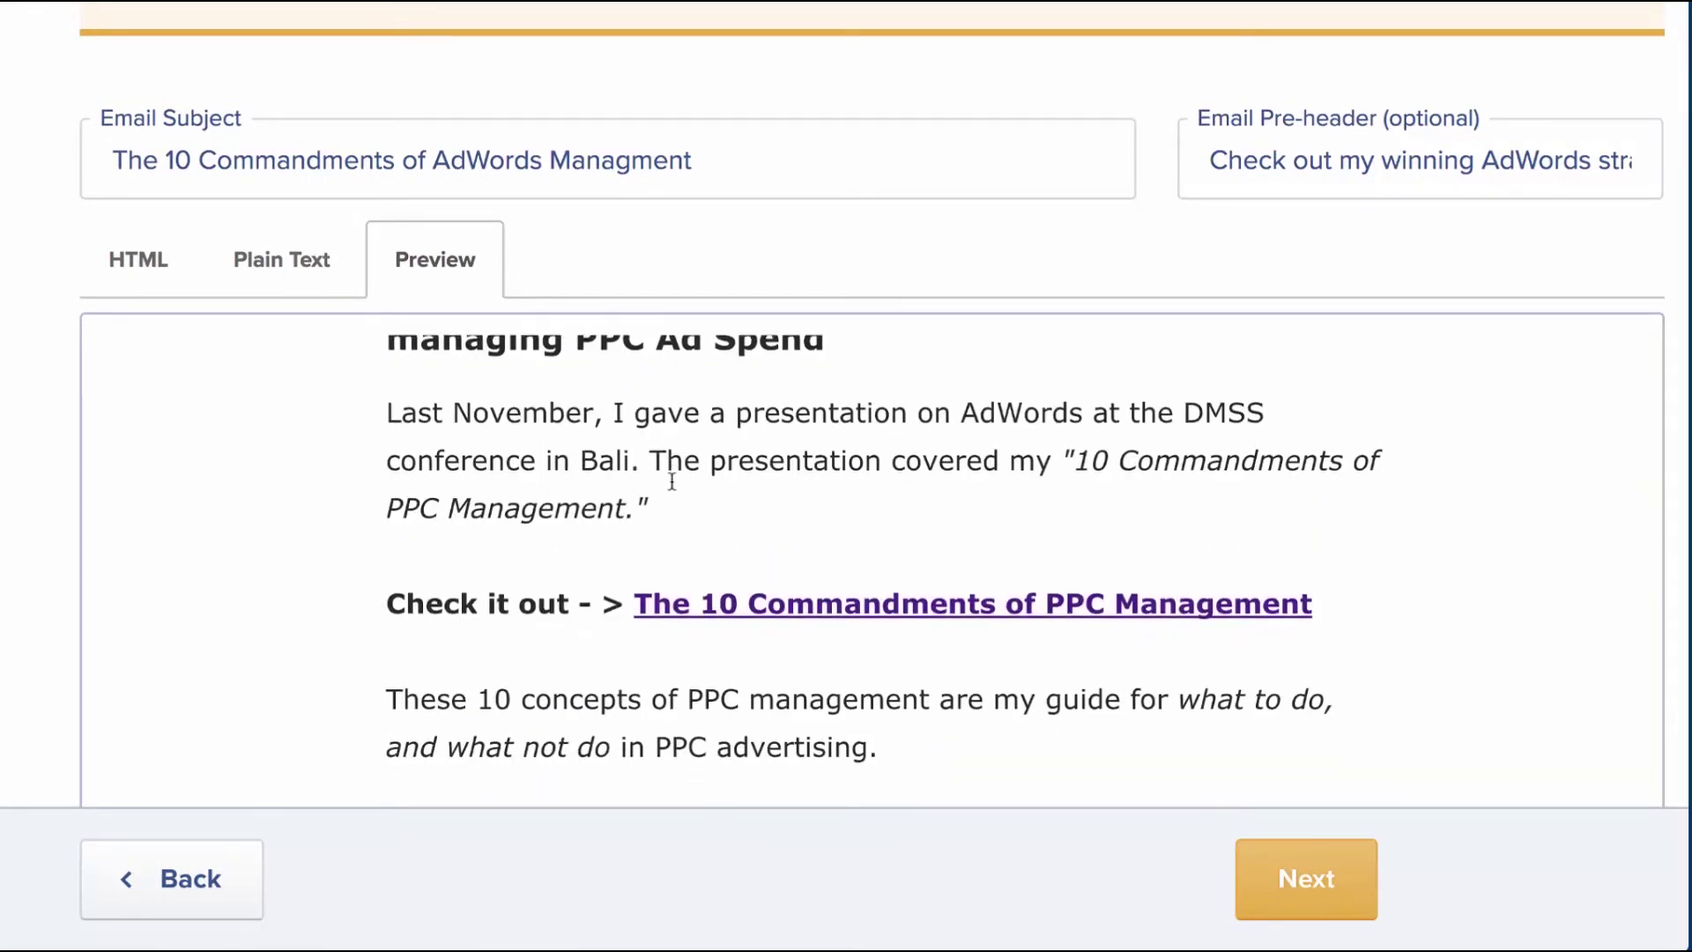
{"action": "scroll", "coordinate": [674, 486], "scroll_direction": "down", "scroll_amount": 4}
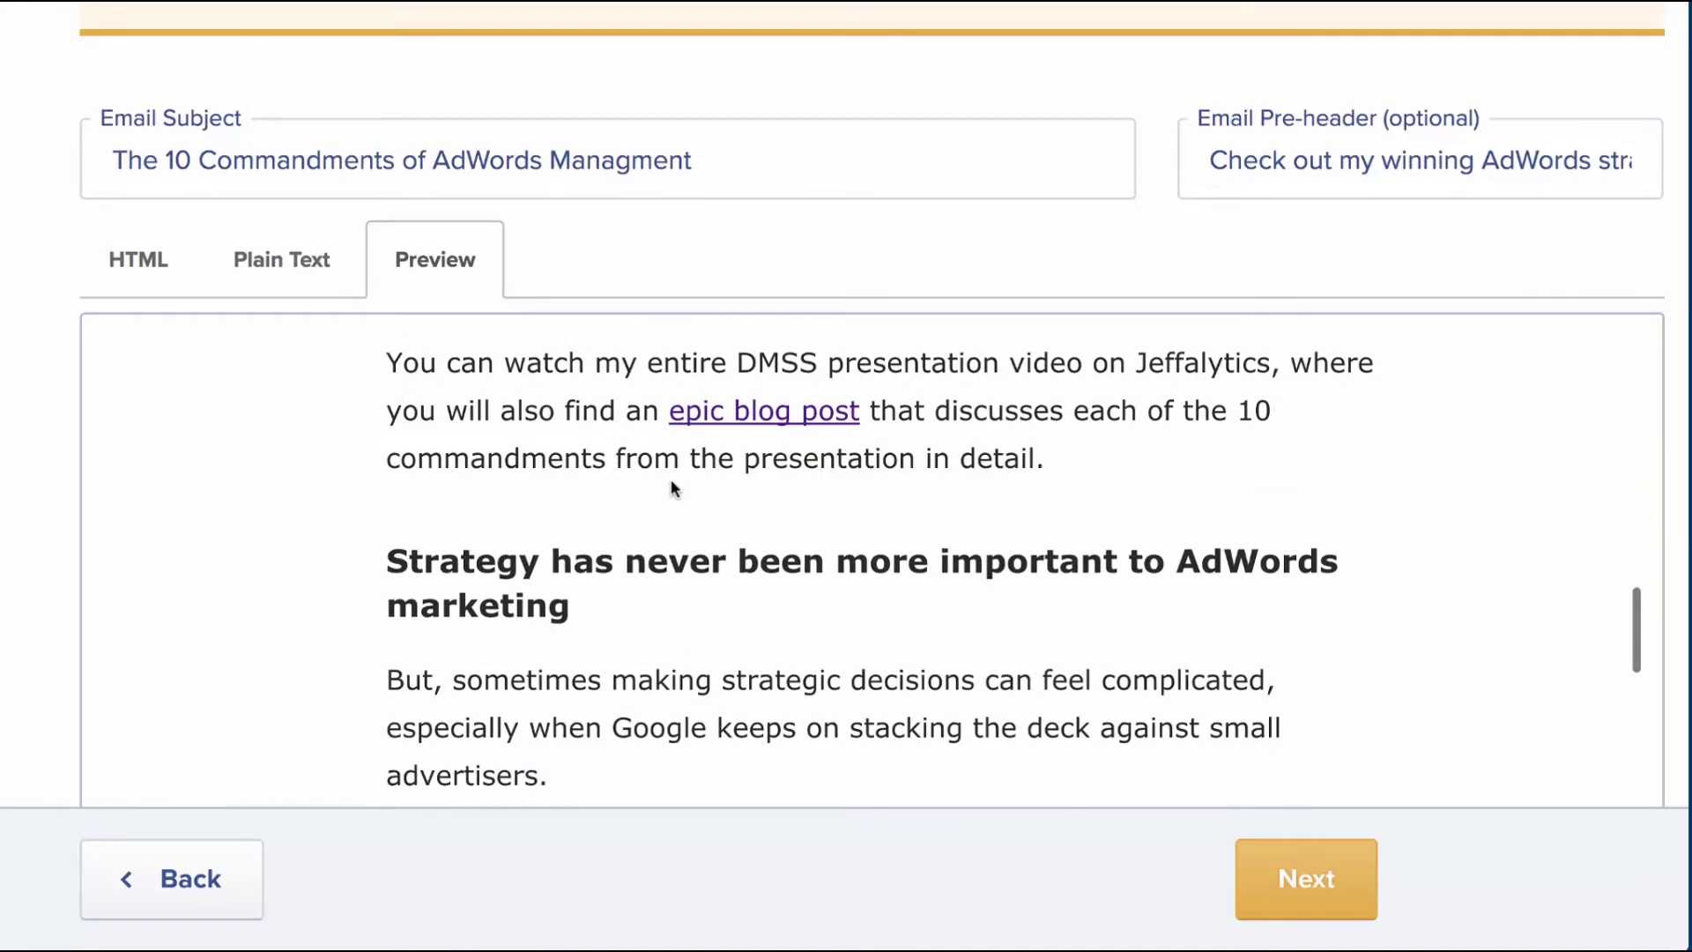
{"action": "scroll", "coordinate": [673, 487], "scroll_direction": "down", "scroll_amount": 10}
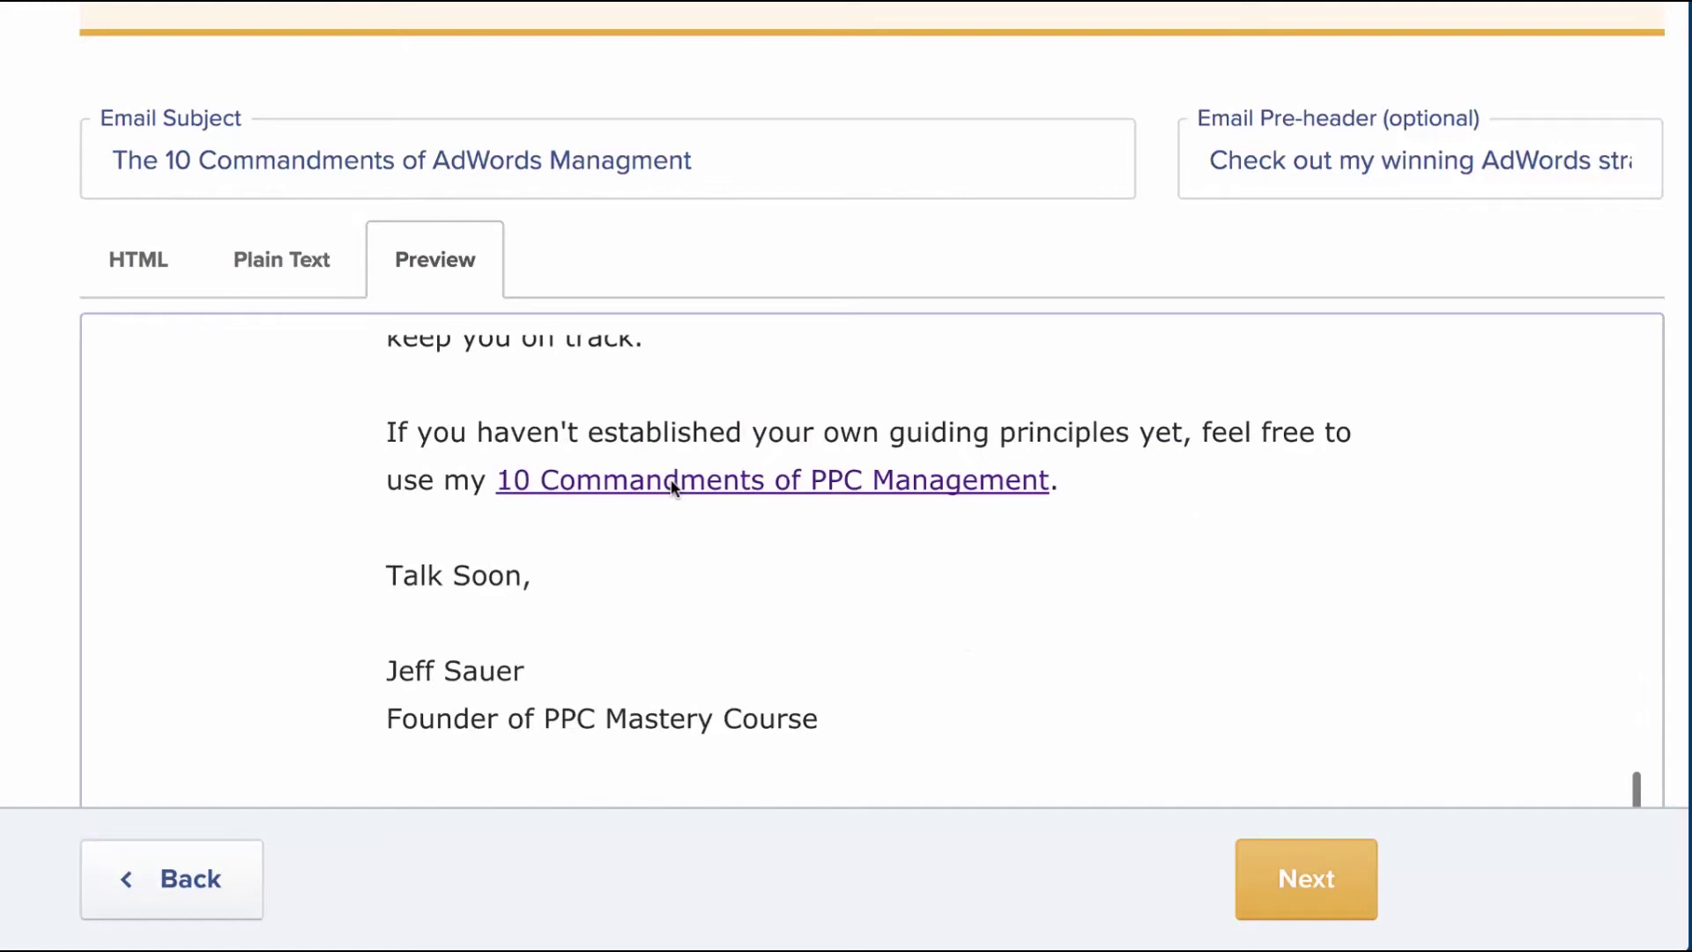
{"action": "scroll", "coordinate": [672, 487], "scroll_direction": "down", "scroll_amount": 1}
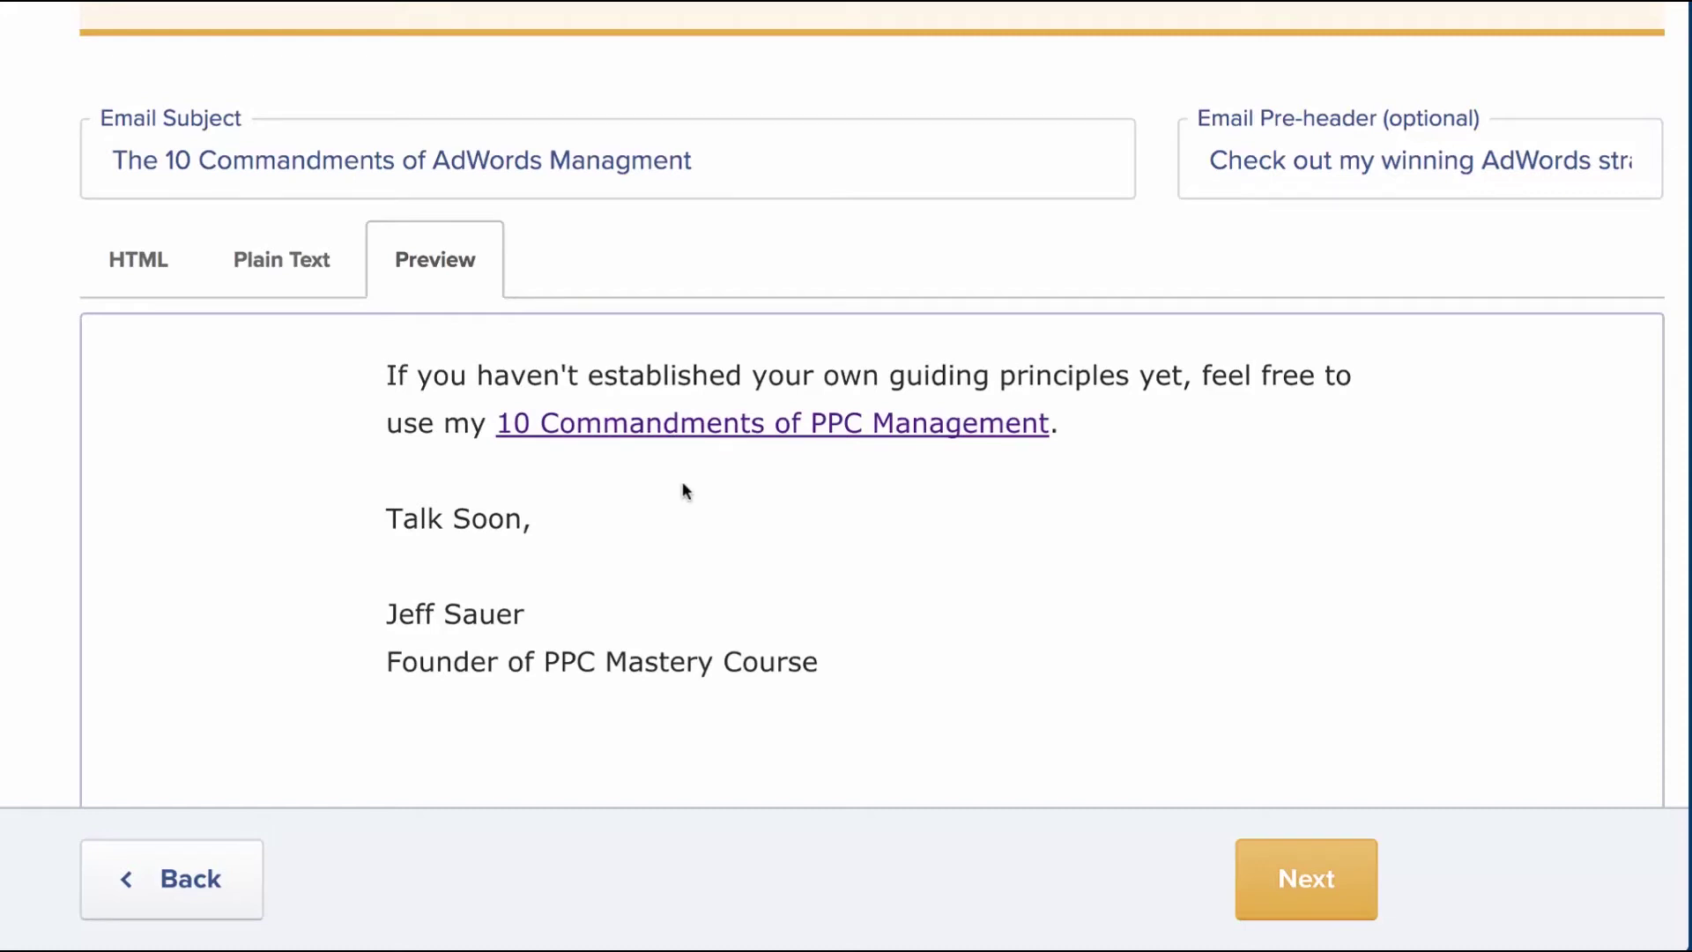
{"action": "scroll", "coordinate": [684, 485], "scroll_direction": "up", "scroll_amount": 10}
{"action": "scroll", "coordinate": [681, 483], "scroll_direction": "up", "scroll_amount": 10}
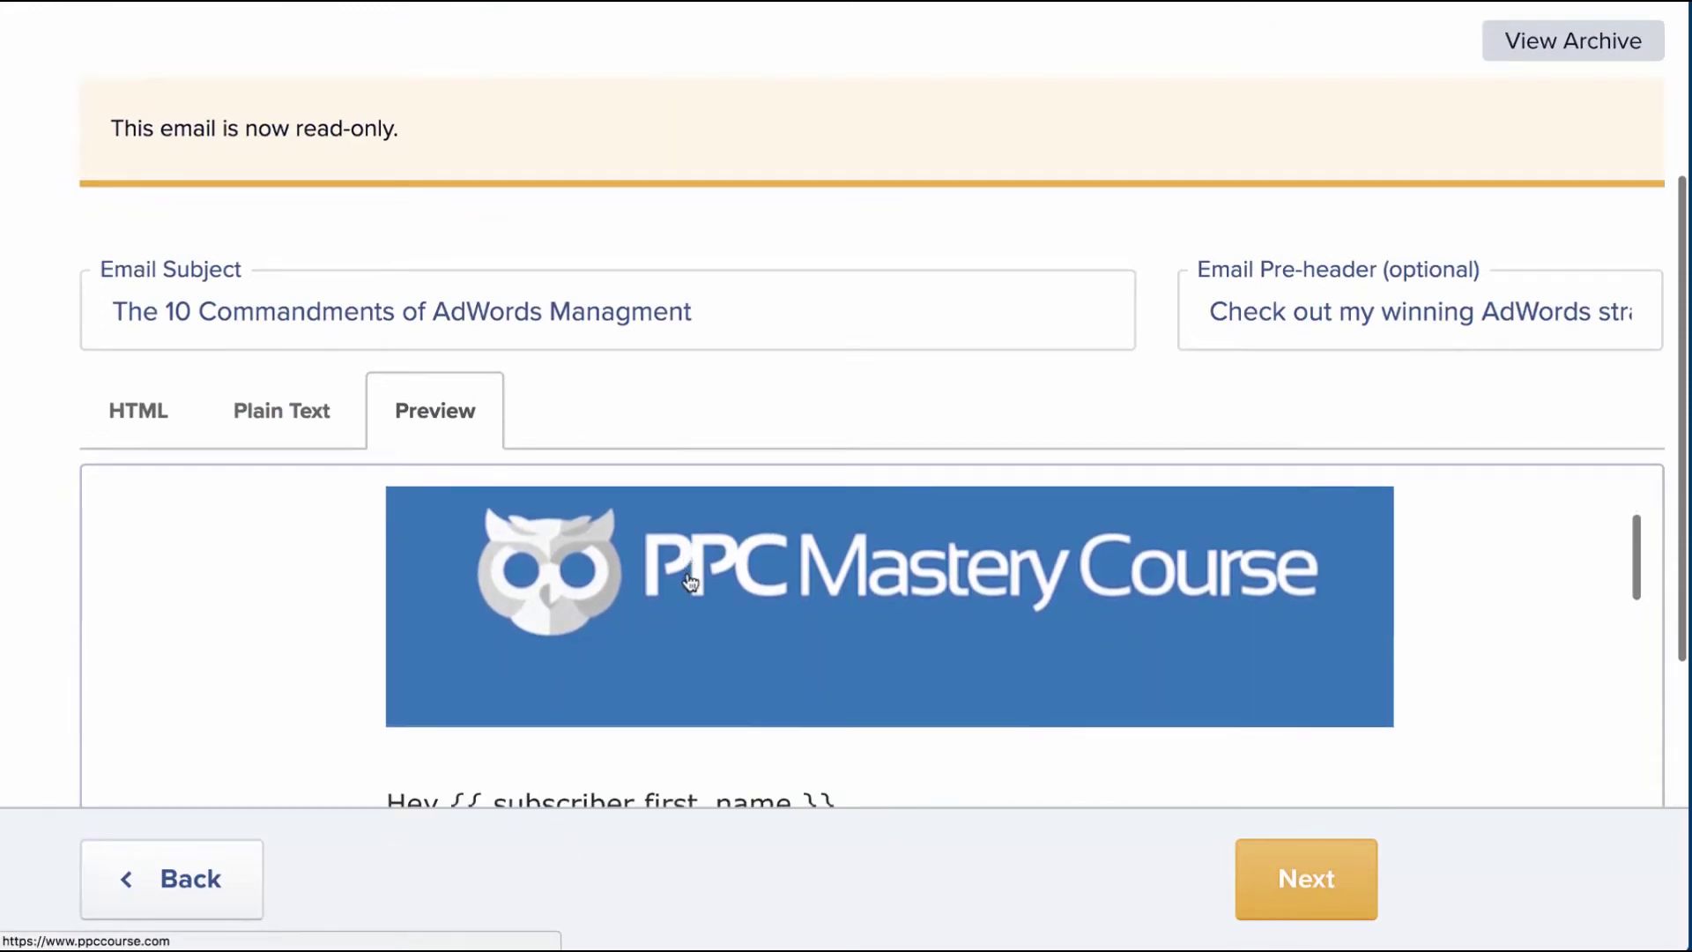
{"action": "scroll", "coordinate": [738, 670], "scroll_direction": "up", "scroll_amount": 3}
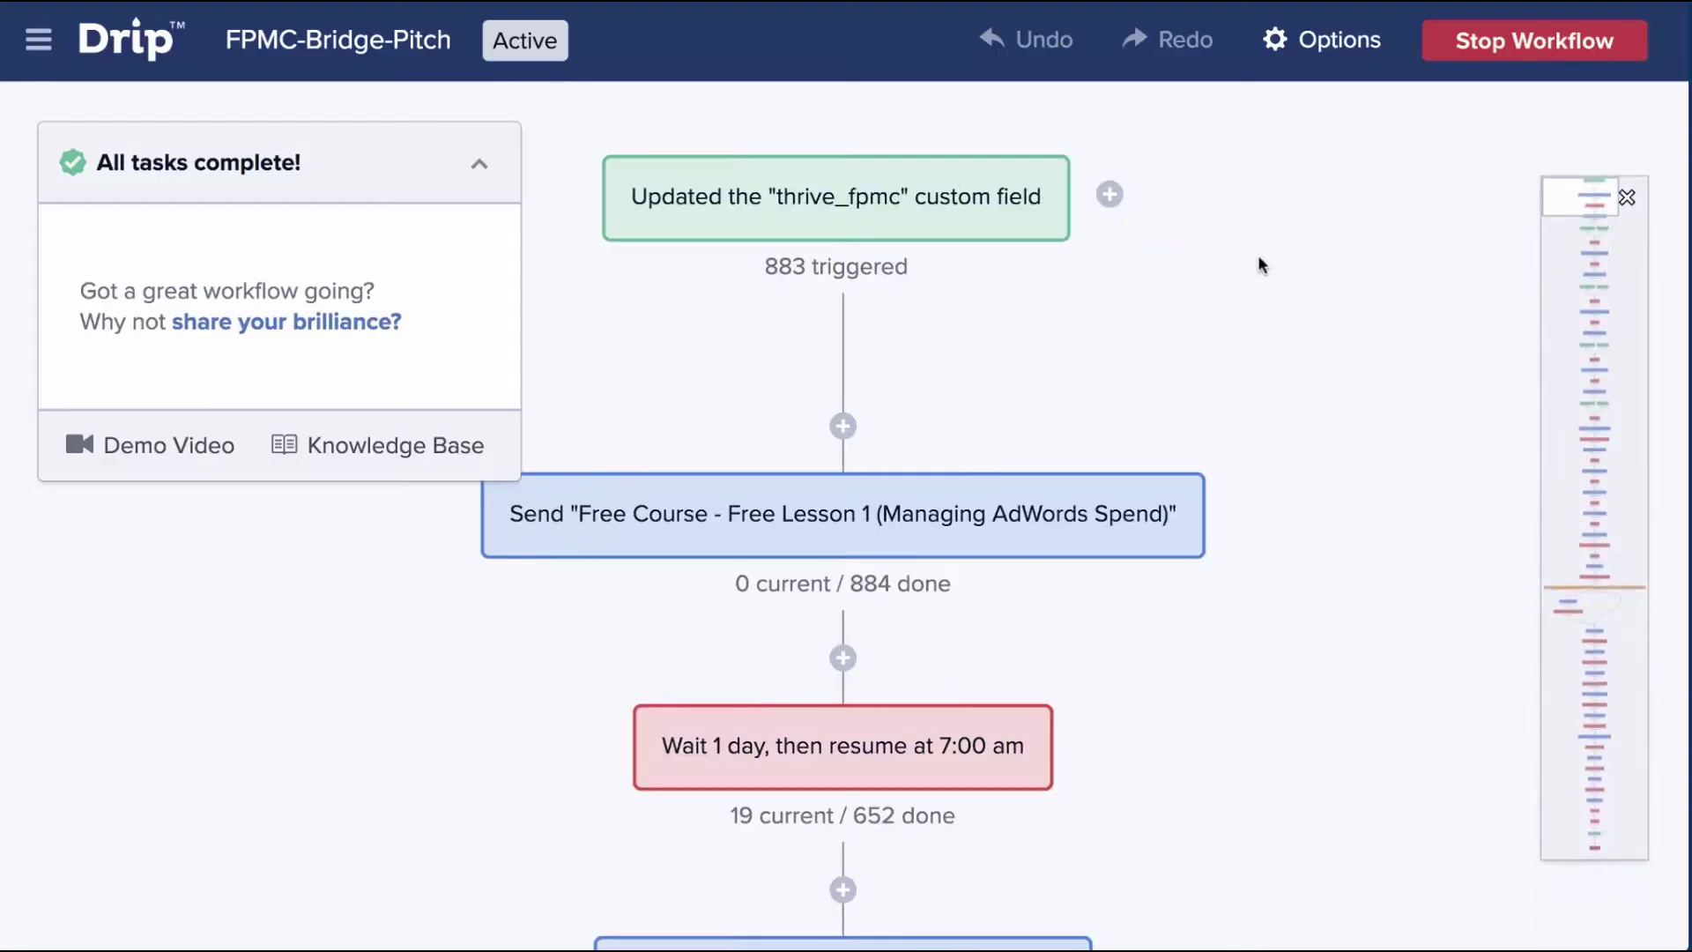
{"action": "scroll", "coordinate": [1262, 265], "scroll_direction": "down", "scroll_amount": 6}
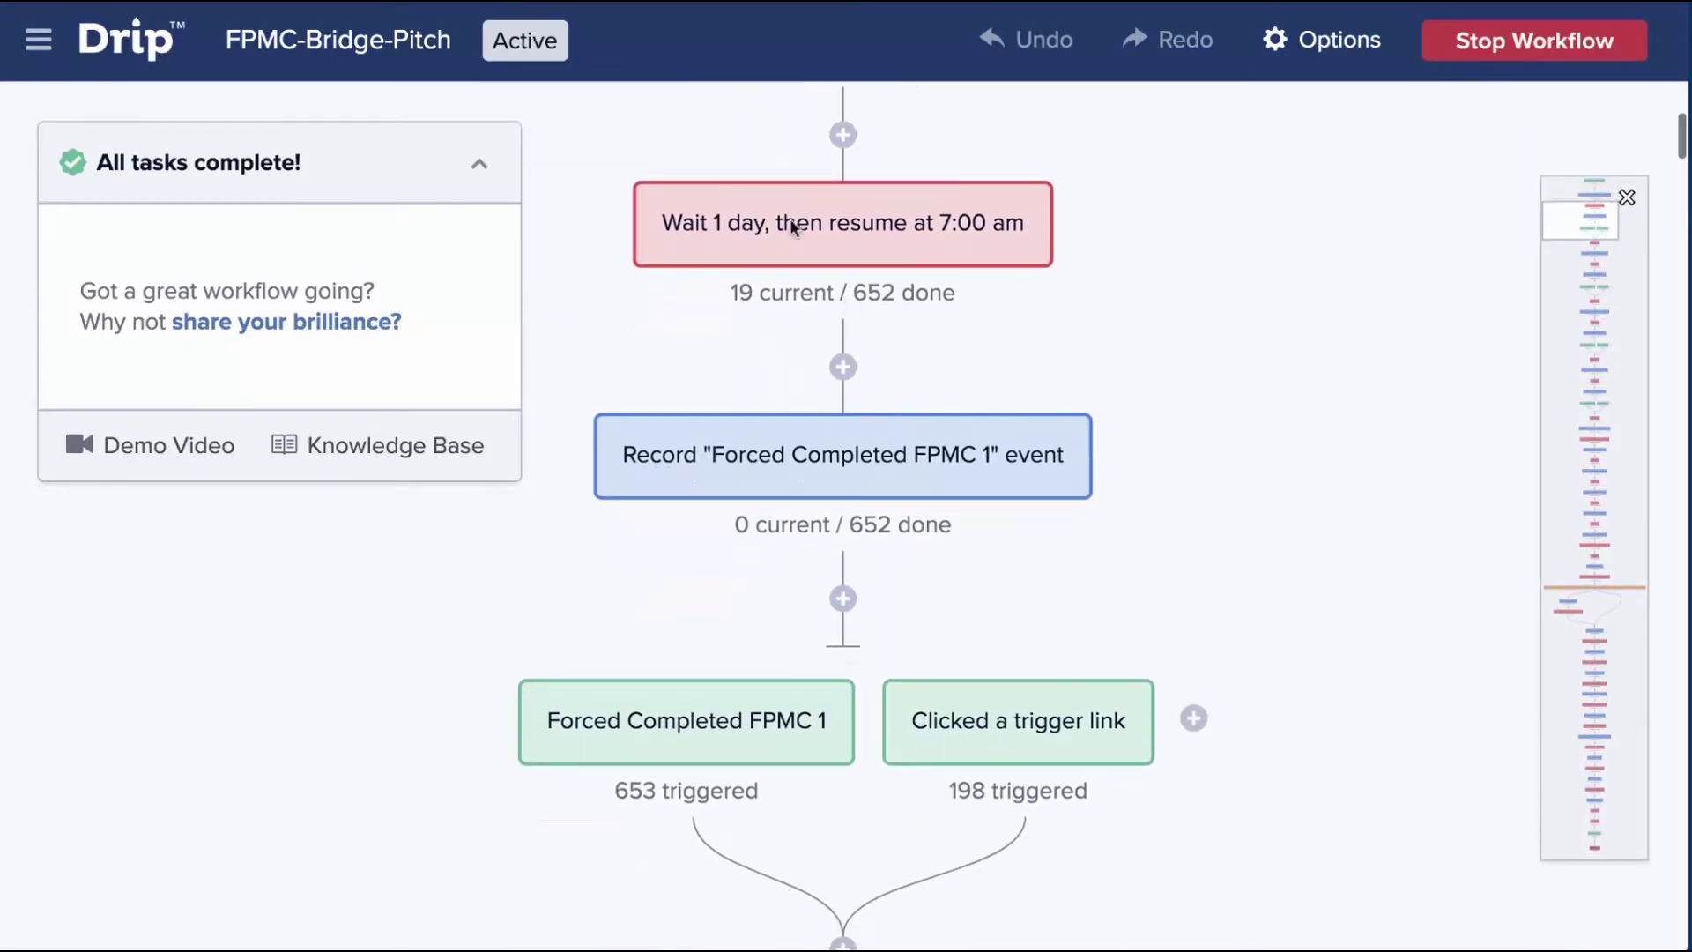
{"action": "scroll", "coordinate": [690, 278], "scroll_direction": "down", "scroll_amount": 15}
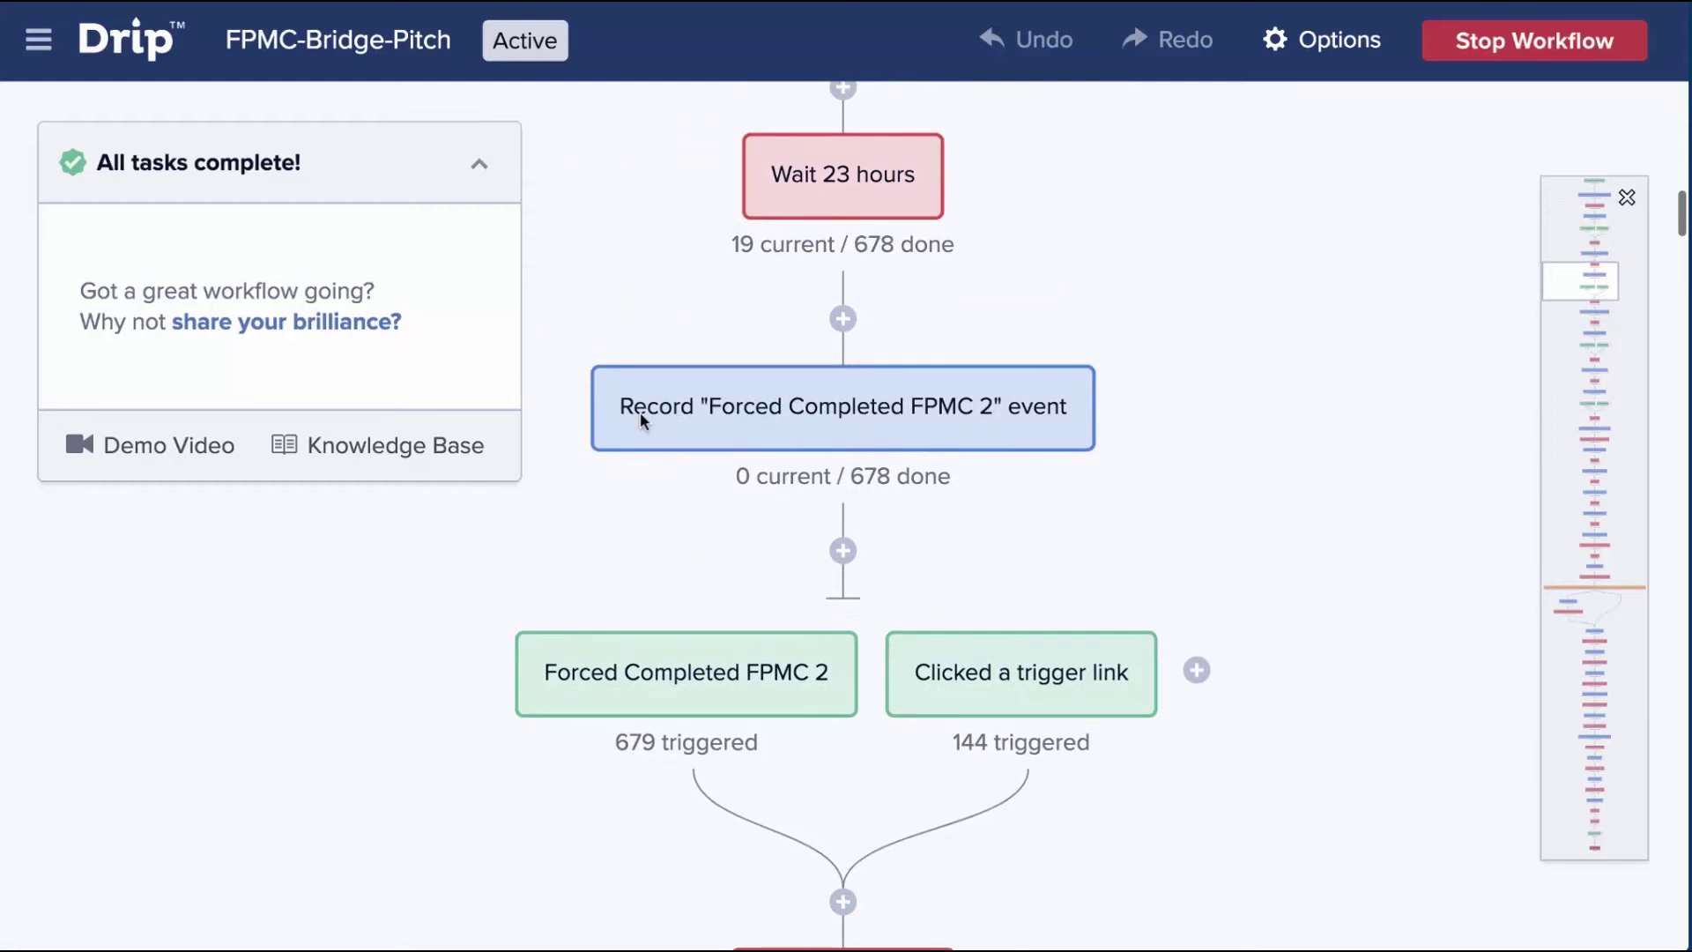
{"action": "scroll", "coordinate": [642, 421], "scroll_direction": "down", "scroll_amount": 12}
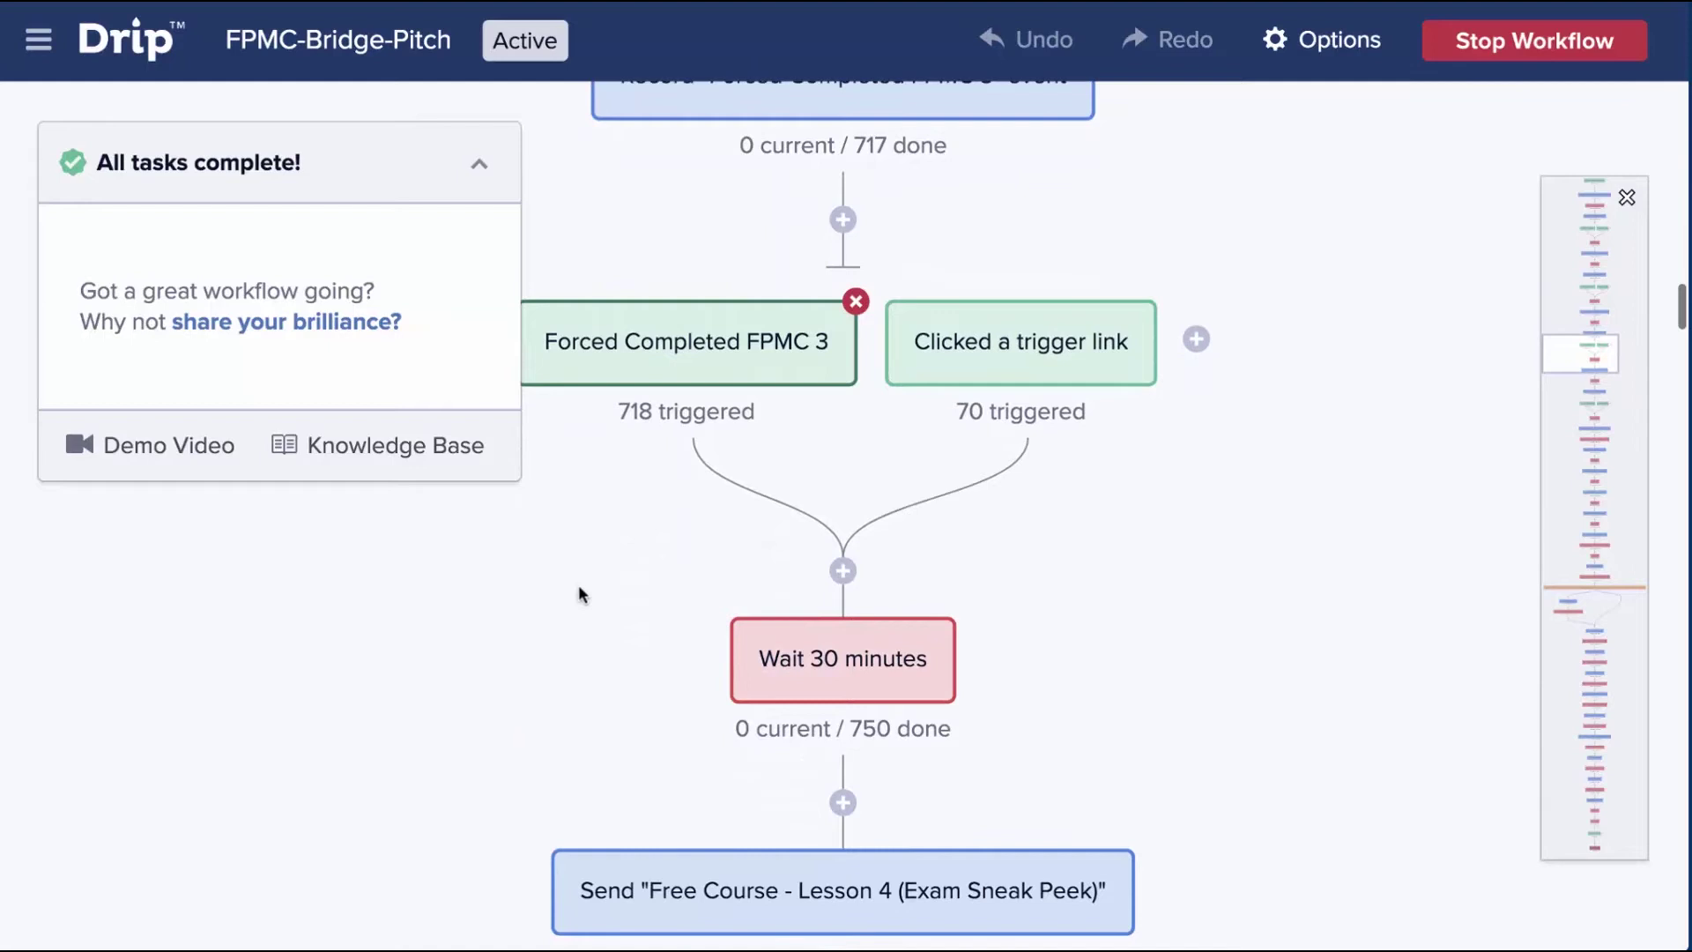
{"action": "scroll", "coordinate": [582, 595], "scroll_direction": "down", "scroll_amount": 8}
{"action": "scroll", "coordinate": [581, 595], "scroll_direction": "down", "scroll_amount": 20}
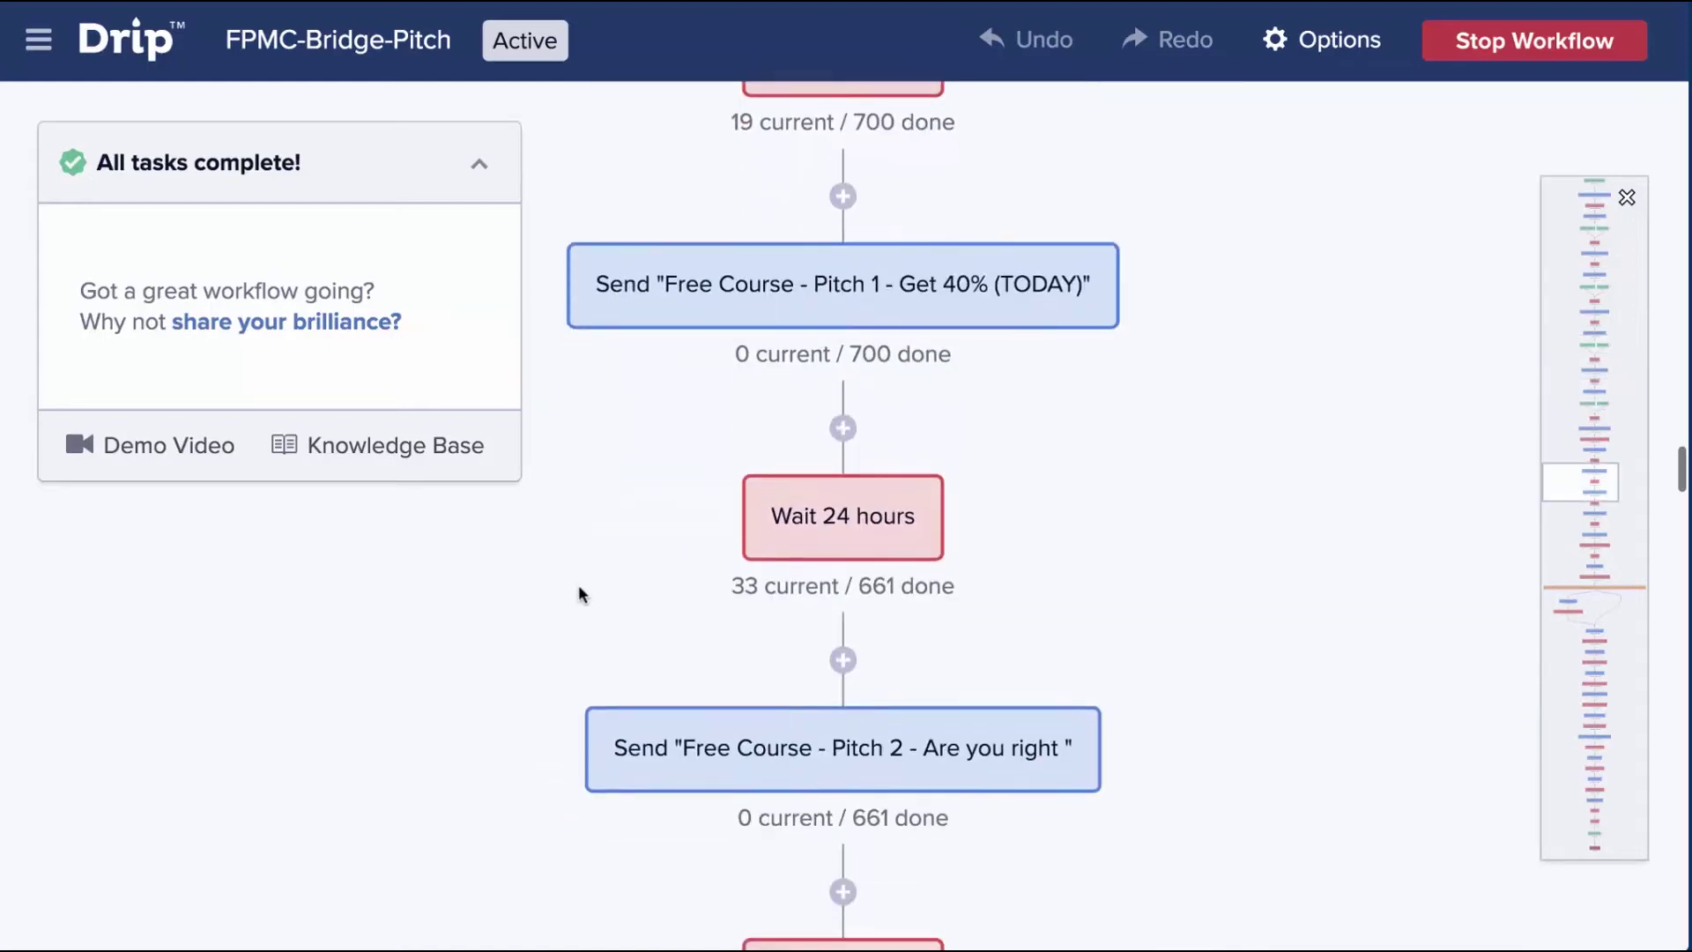
{"action": "scroll", "coordinate": [582, 595], "scroll_direction": "down", "scroll_amount": 15}
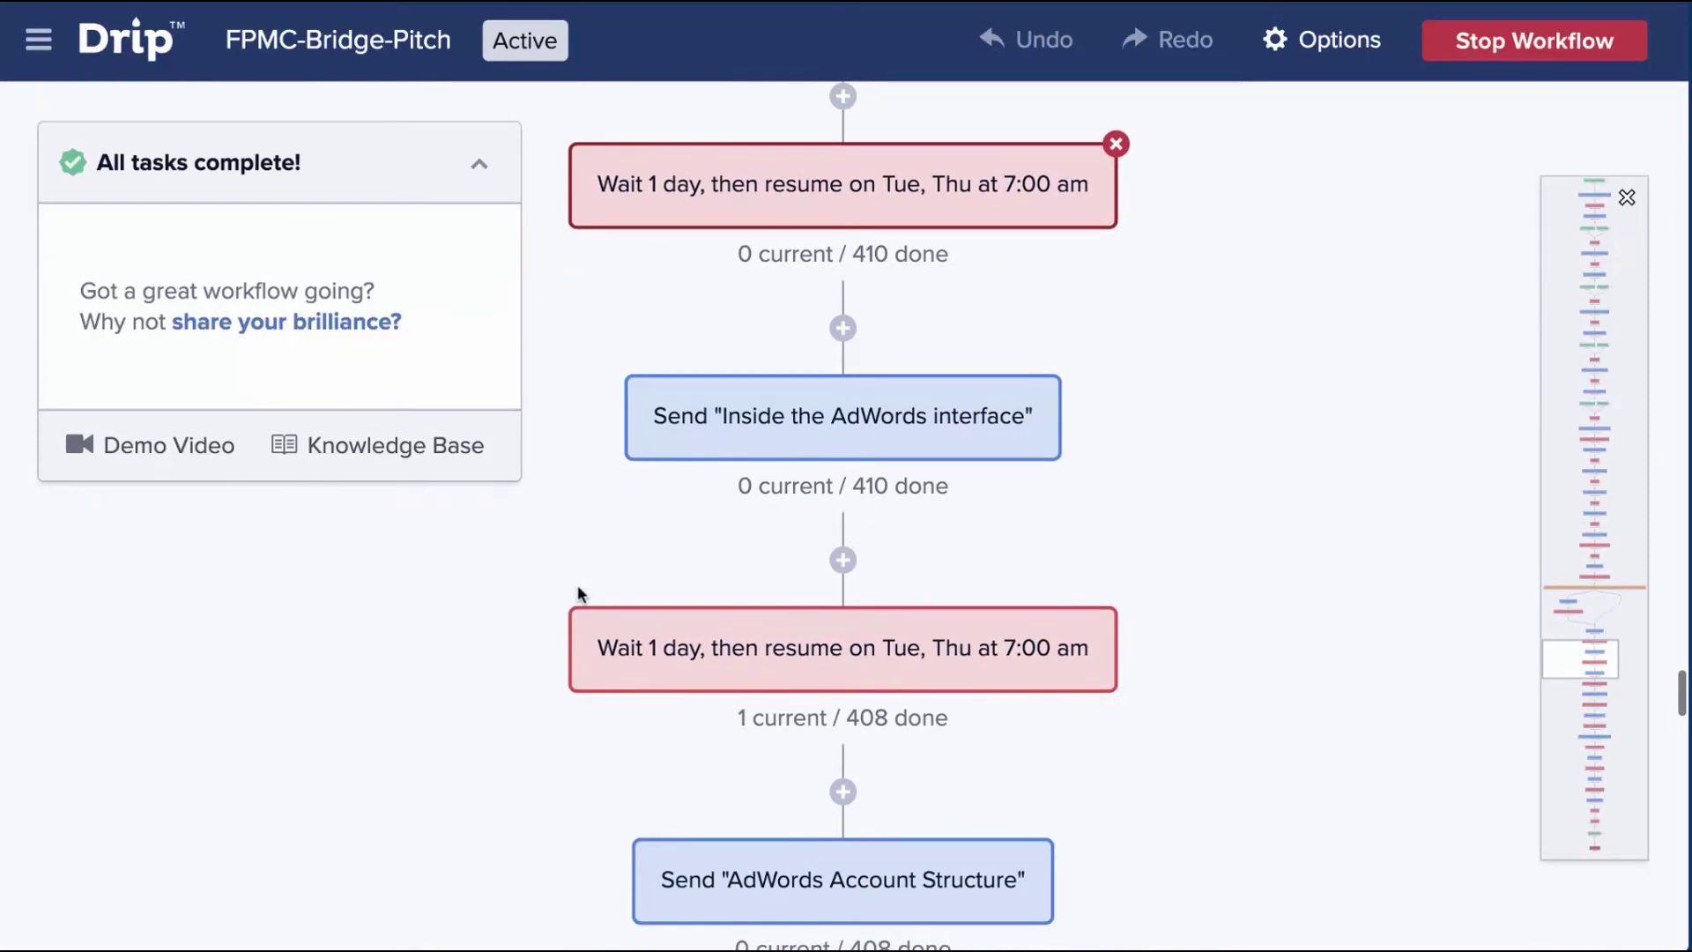
{"action": "scroll", "coordinate": [467, 648], "scroll_direction": "down", "scroll_amount": 10}
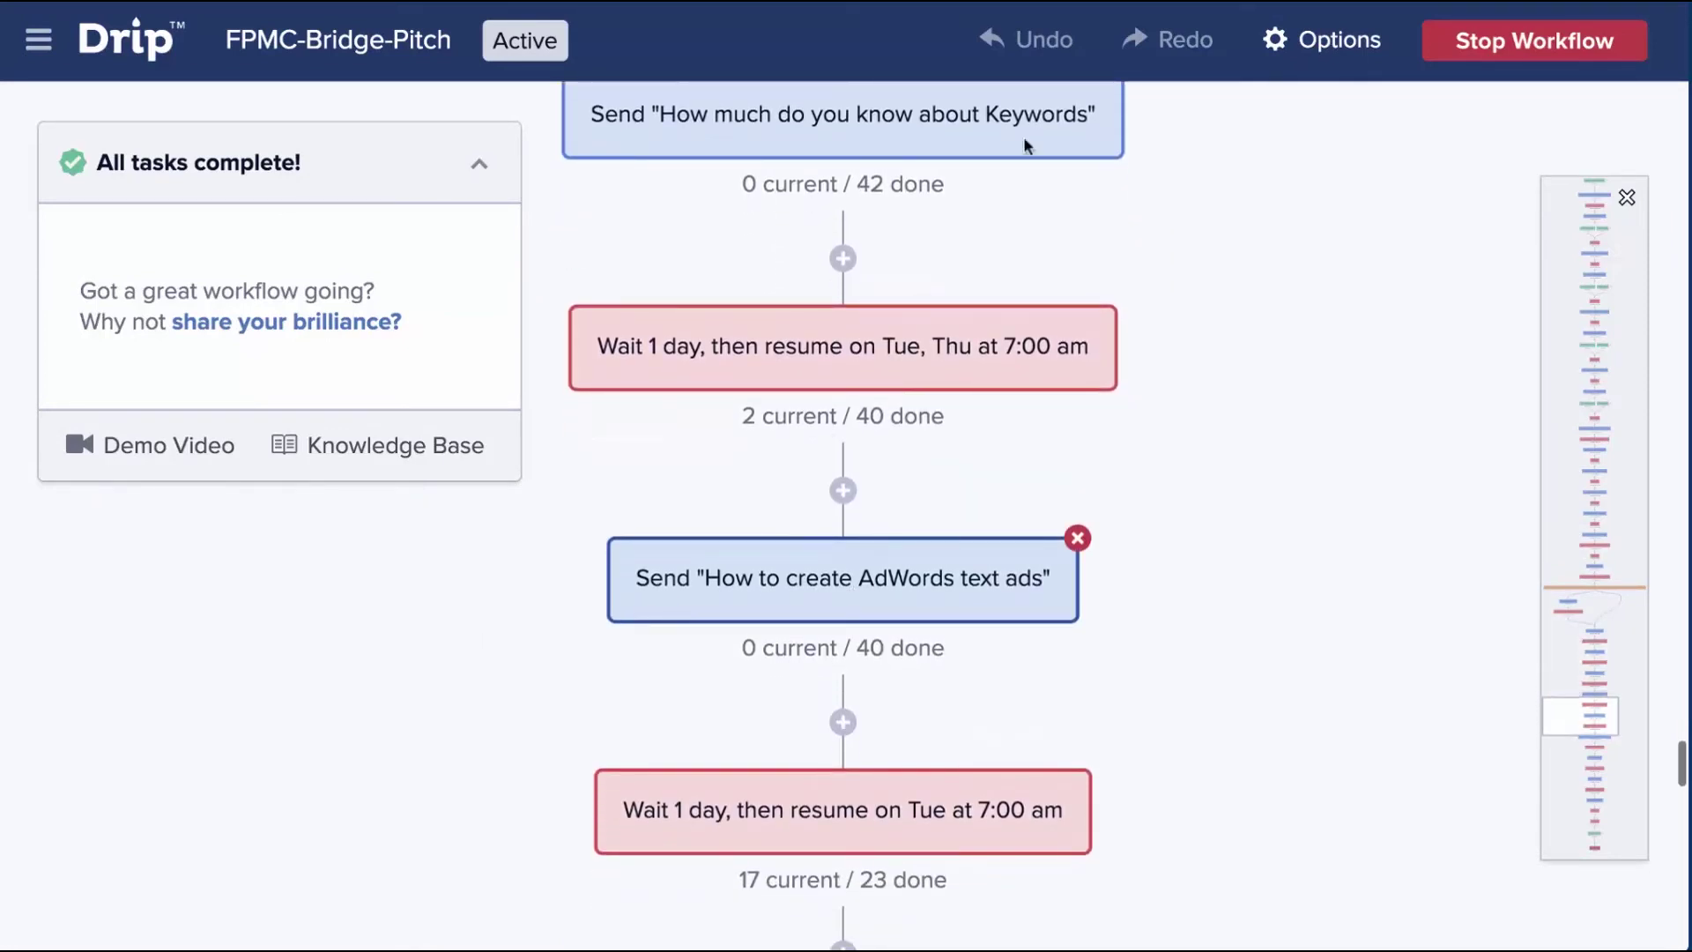
{"action": "scroll", "coordinate": [680, 385], "scroll_direction": "up", "scroll_amount": 5}
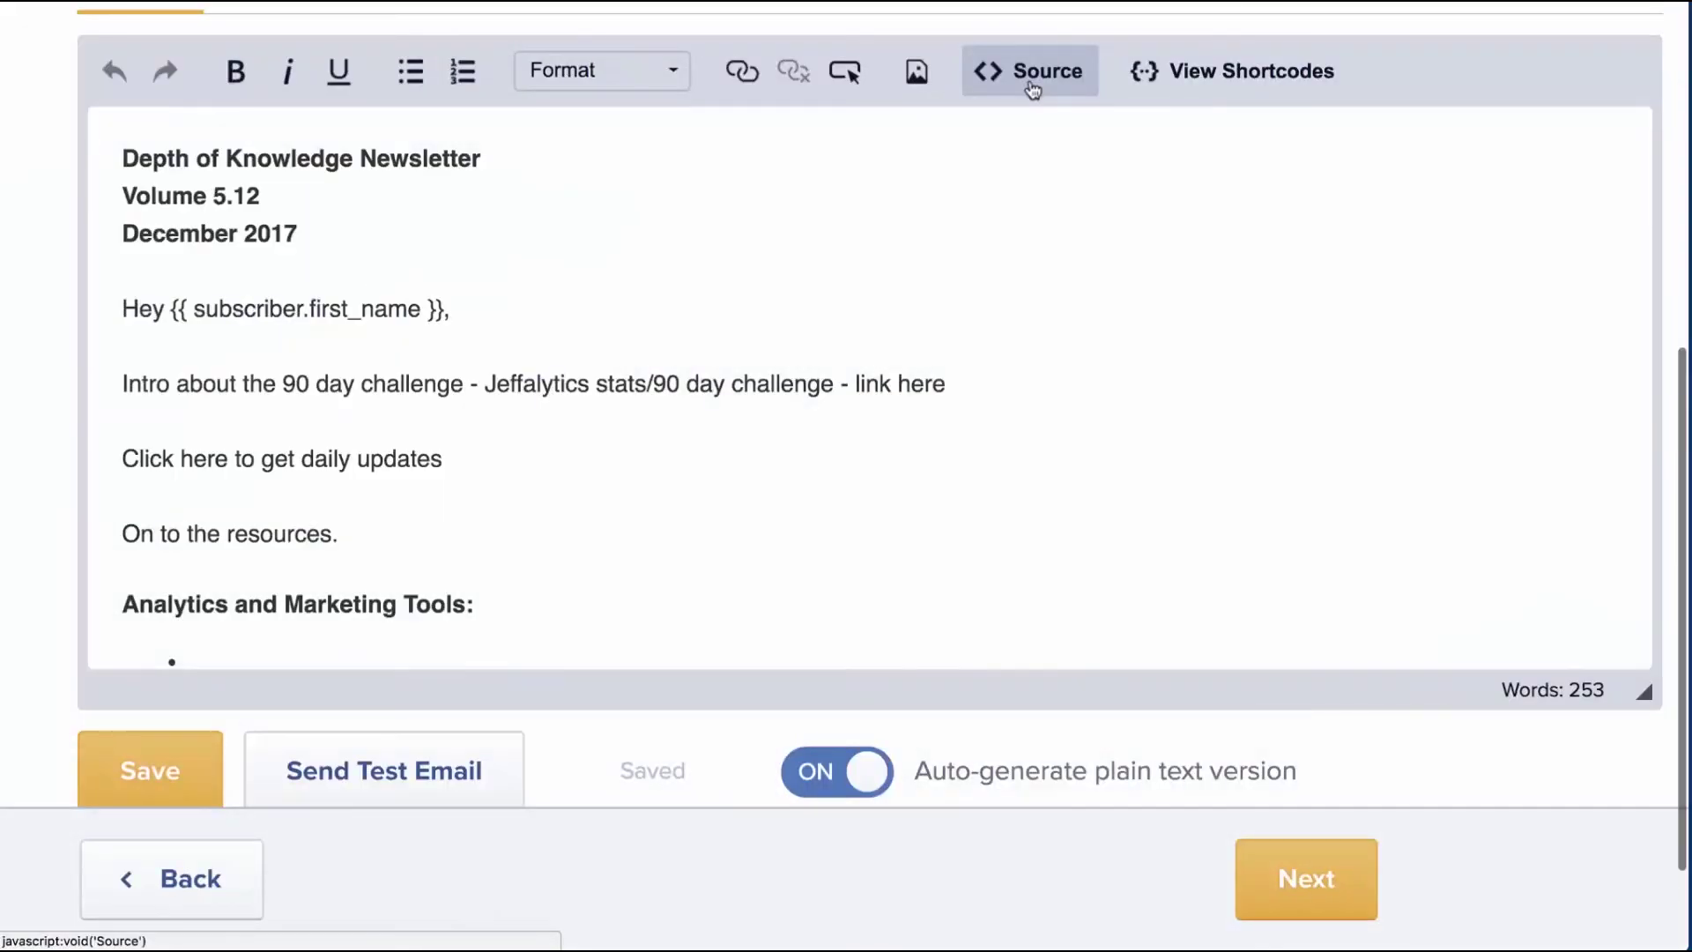
Switch the newsletter email to HTML source view and examine the line-break tag after the date
{"action": "left_click", "coordinate": [1032, 92]}
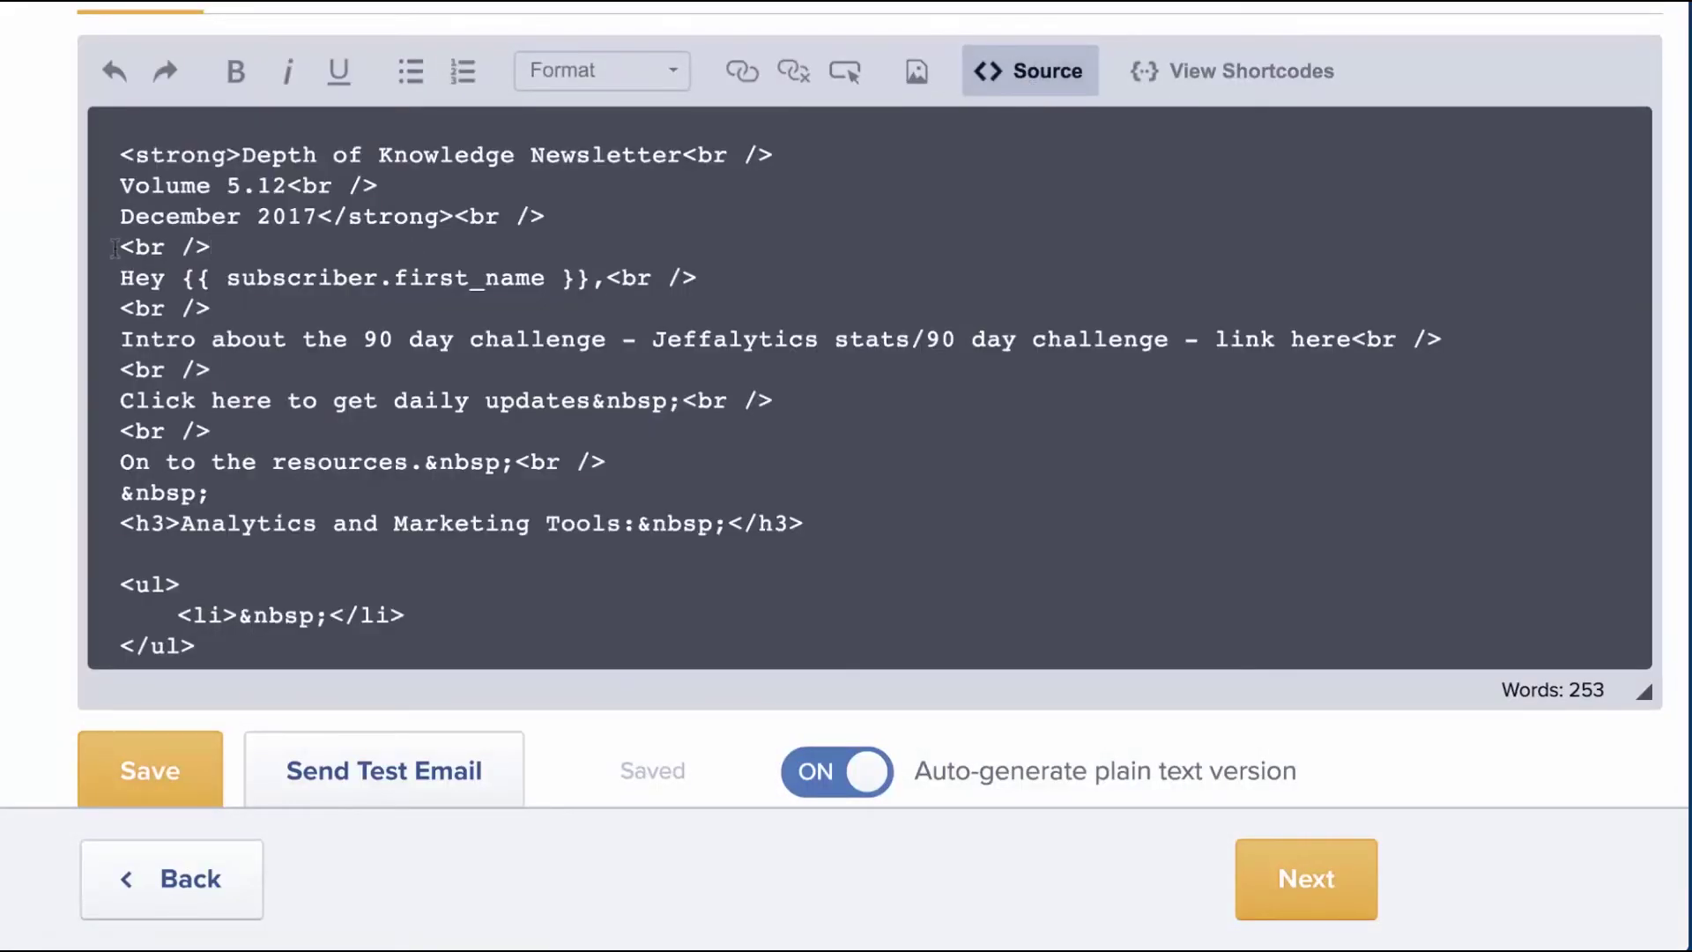
{"action": "left_click_drag", "start_coordinate": [116, 250], "coordinate": [251, 250]}
{"action": "left_click", "coordinate": [251, 251]}
{"action": "scroll", "coordinate": [394, 288], "scroll_direction": "down", "scroll_amount": 3}
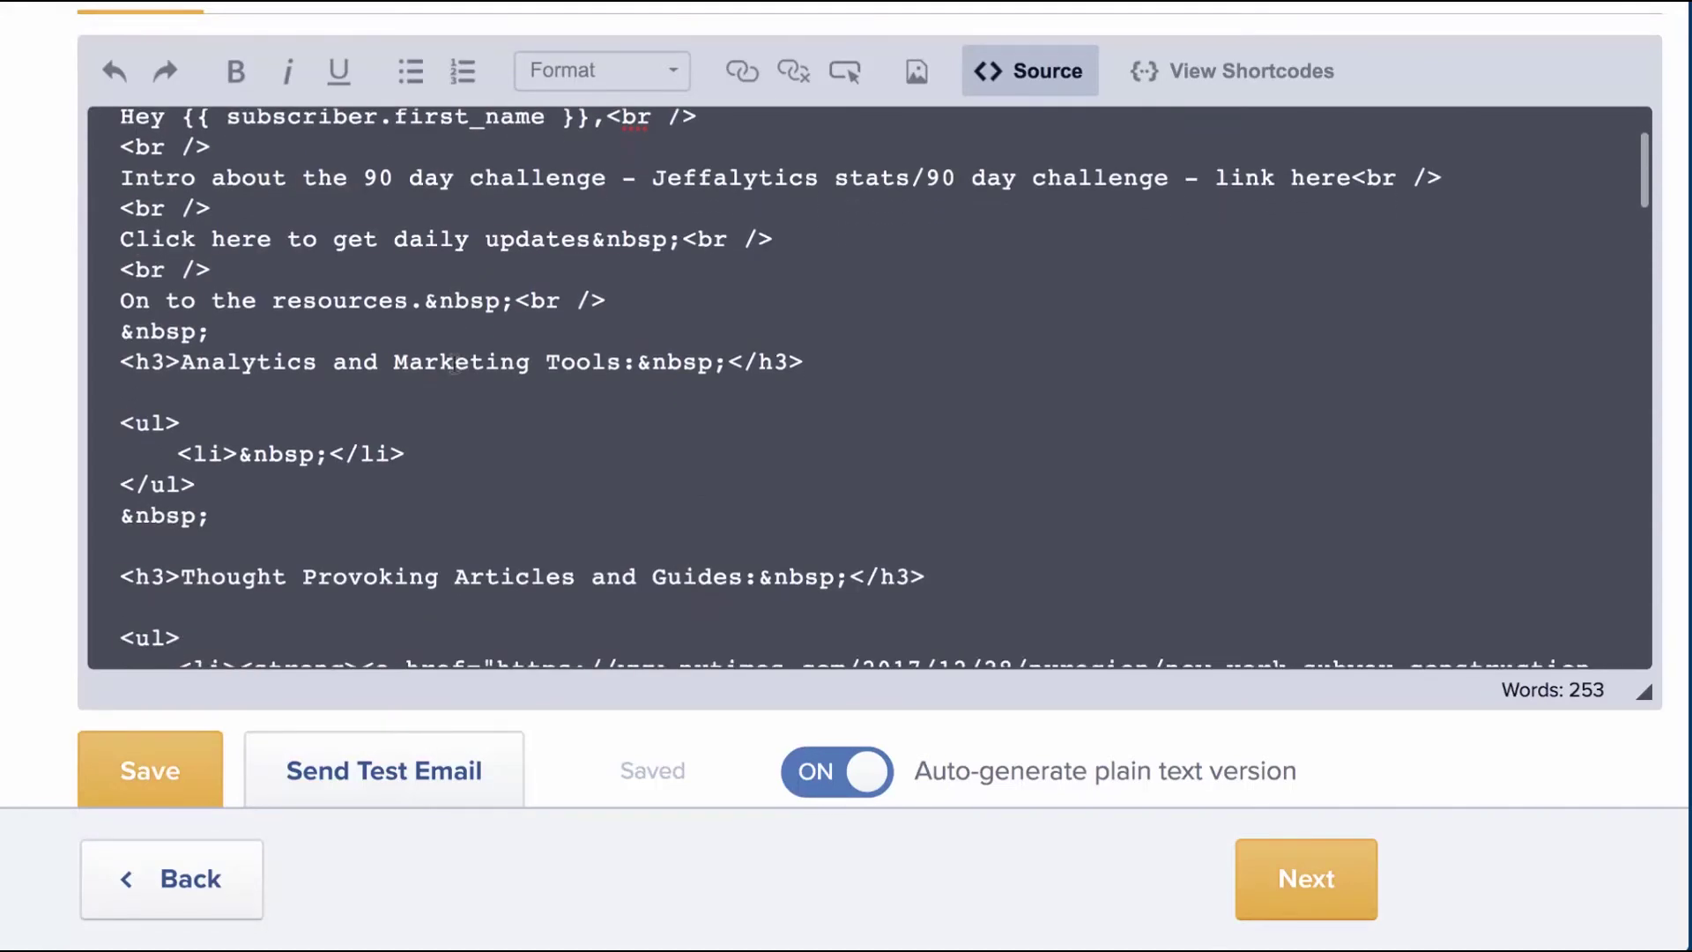
{"action": "scroll", "coordinate": [632, 415], "scroll_direction": "up", "scroll_amount": 5}
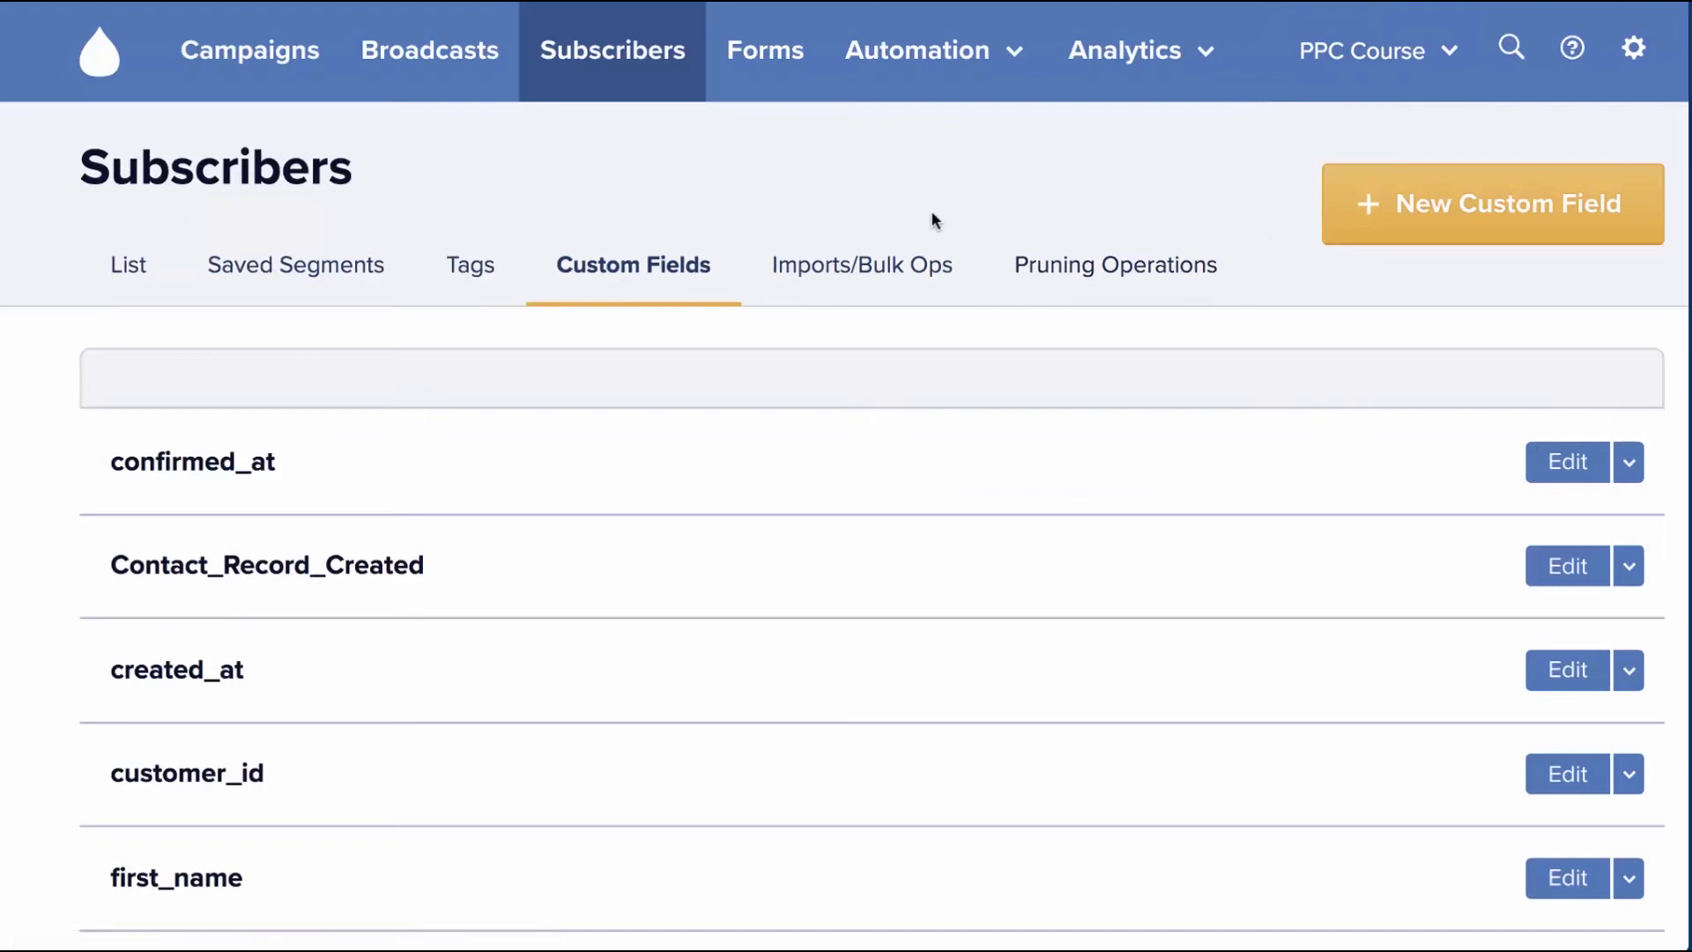
Scroll through the Imports/Bulk Ops page to review its contents
{"action": "scroll", "coordinate": [783, 476], "scroll_direction": "down", "scroll_amount": 3}
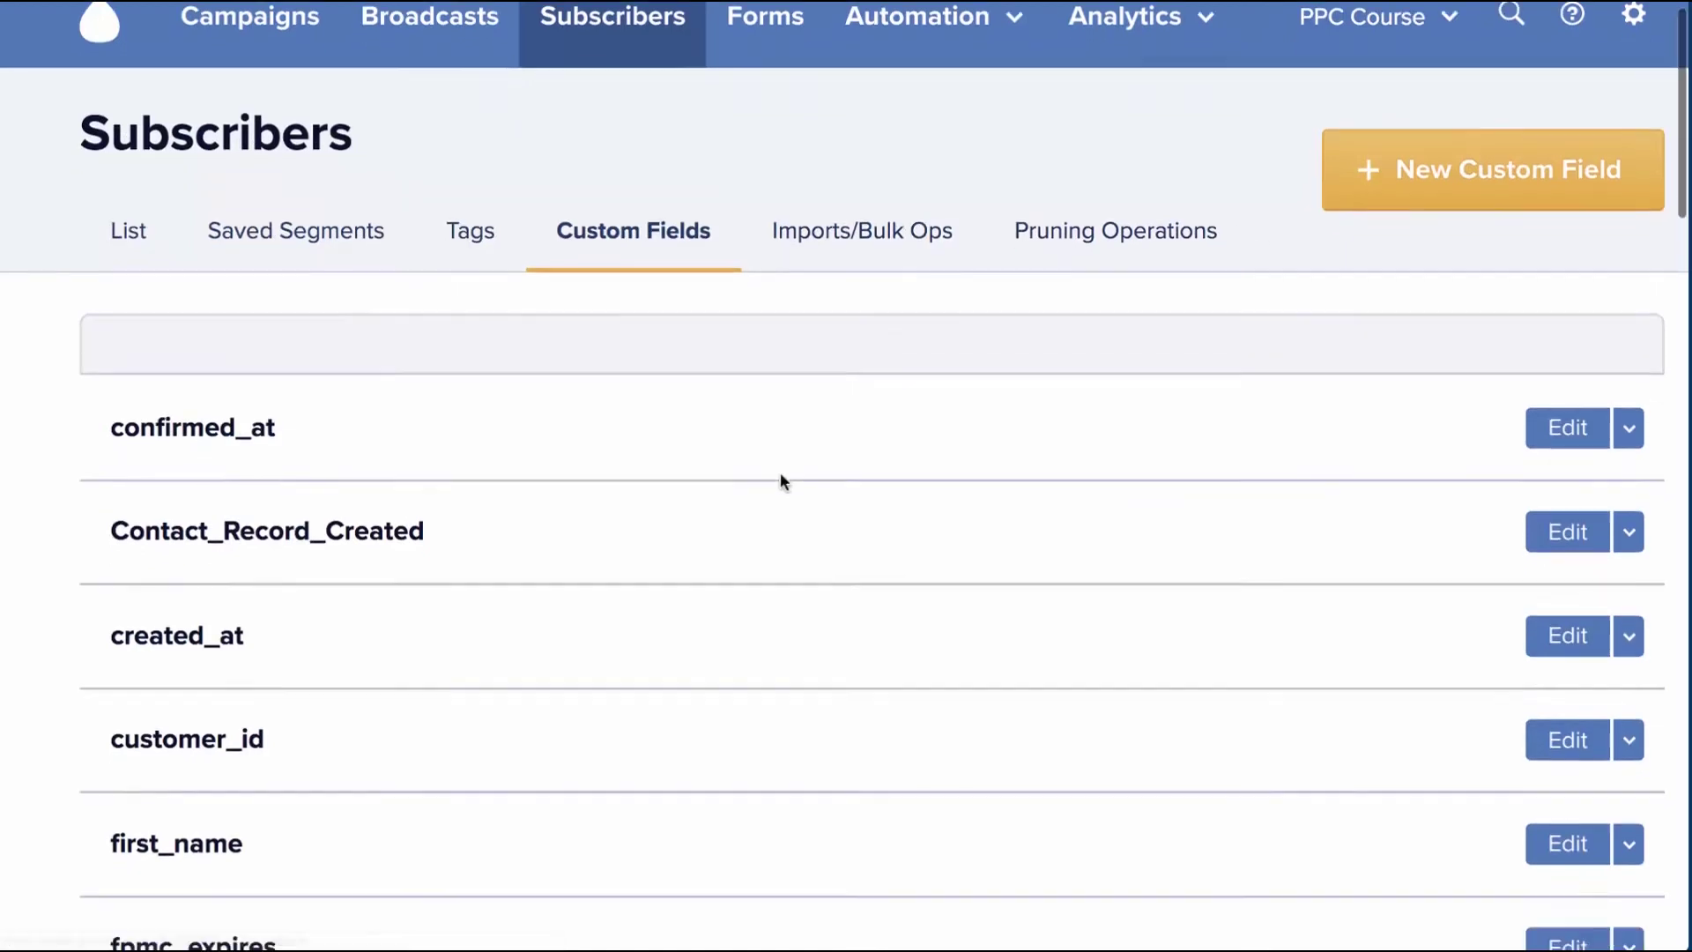
{"action": "scroll", "coordinate": [180, 793], "scroll_direction": "down", "scroll_amount": 3}
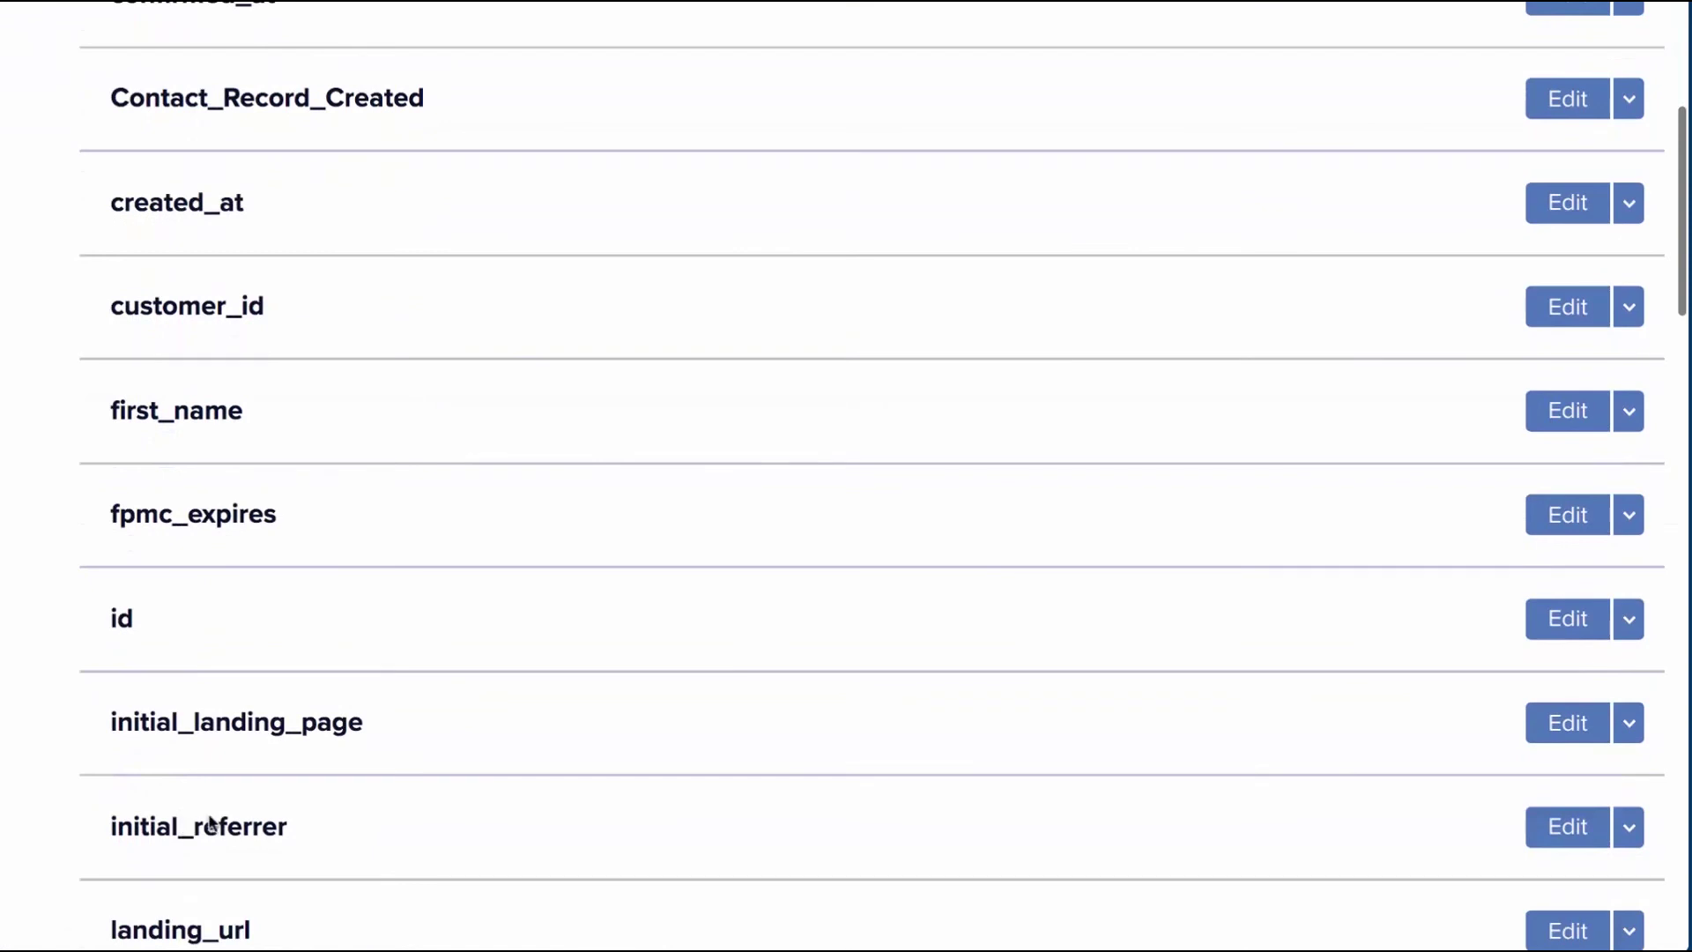
{"action": "scroll", "coordinate": [207, 825], "scroll_direction": "up", "scroll_amount": 1}
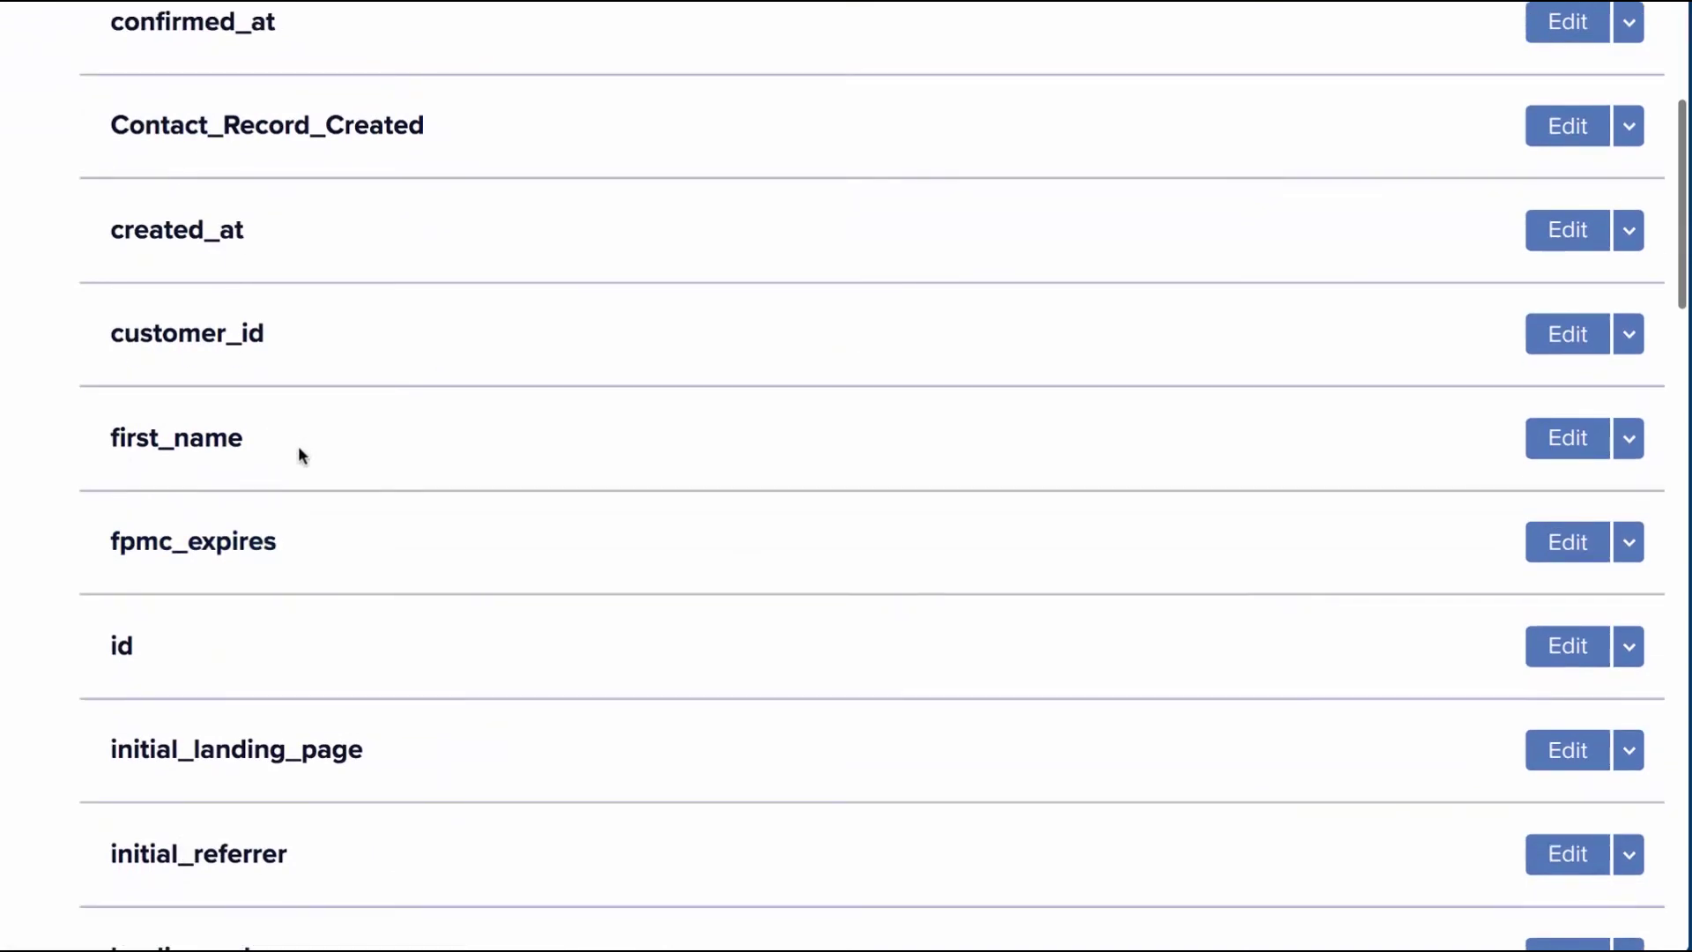
{"action": "scroll", "coordinate": [297, 448], "scroll_direction": "down", "scroll_amount": 1}
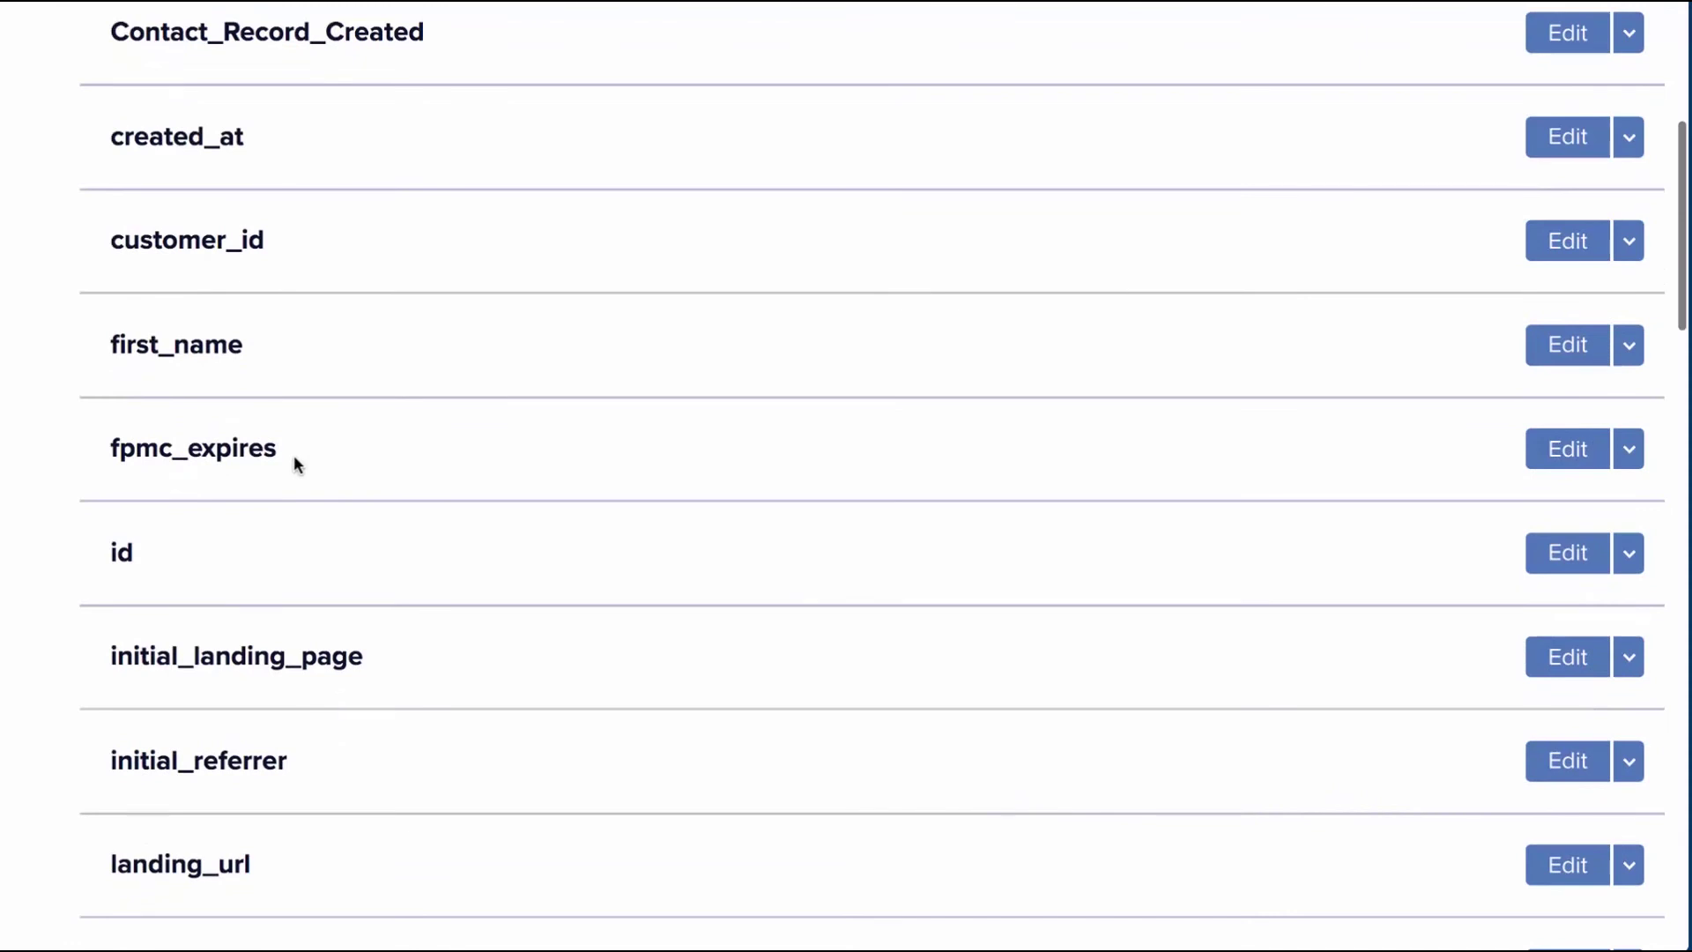
{"action": "scroll", "coordinate": [295, 458], "scroll_direction": "down", "scroll_amount": 1}
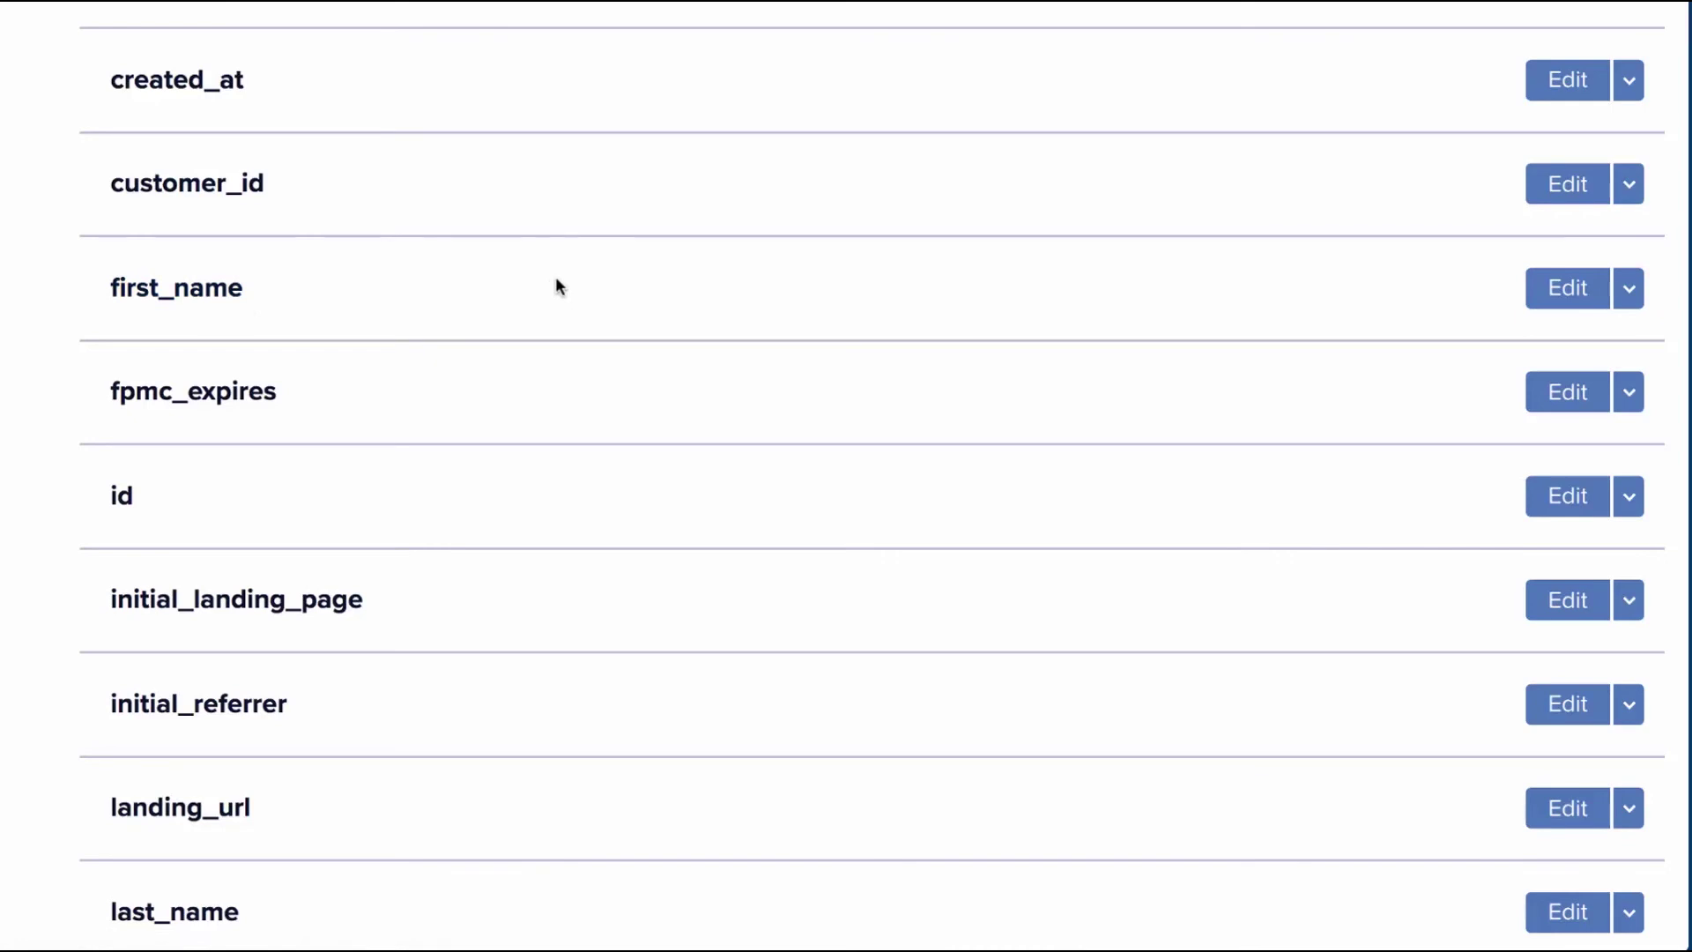
{"action": "scroll", "coordinate": [562, 278], "scroll_direction": "up", "scroll_amount": 7}
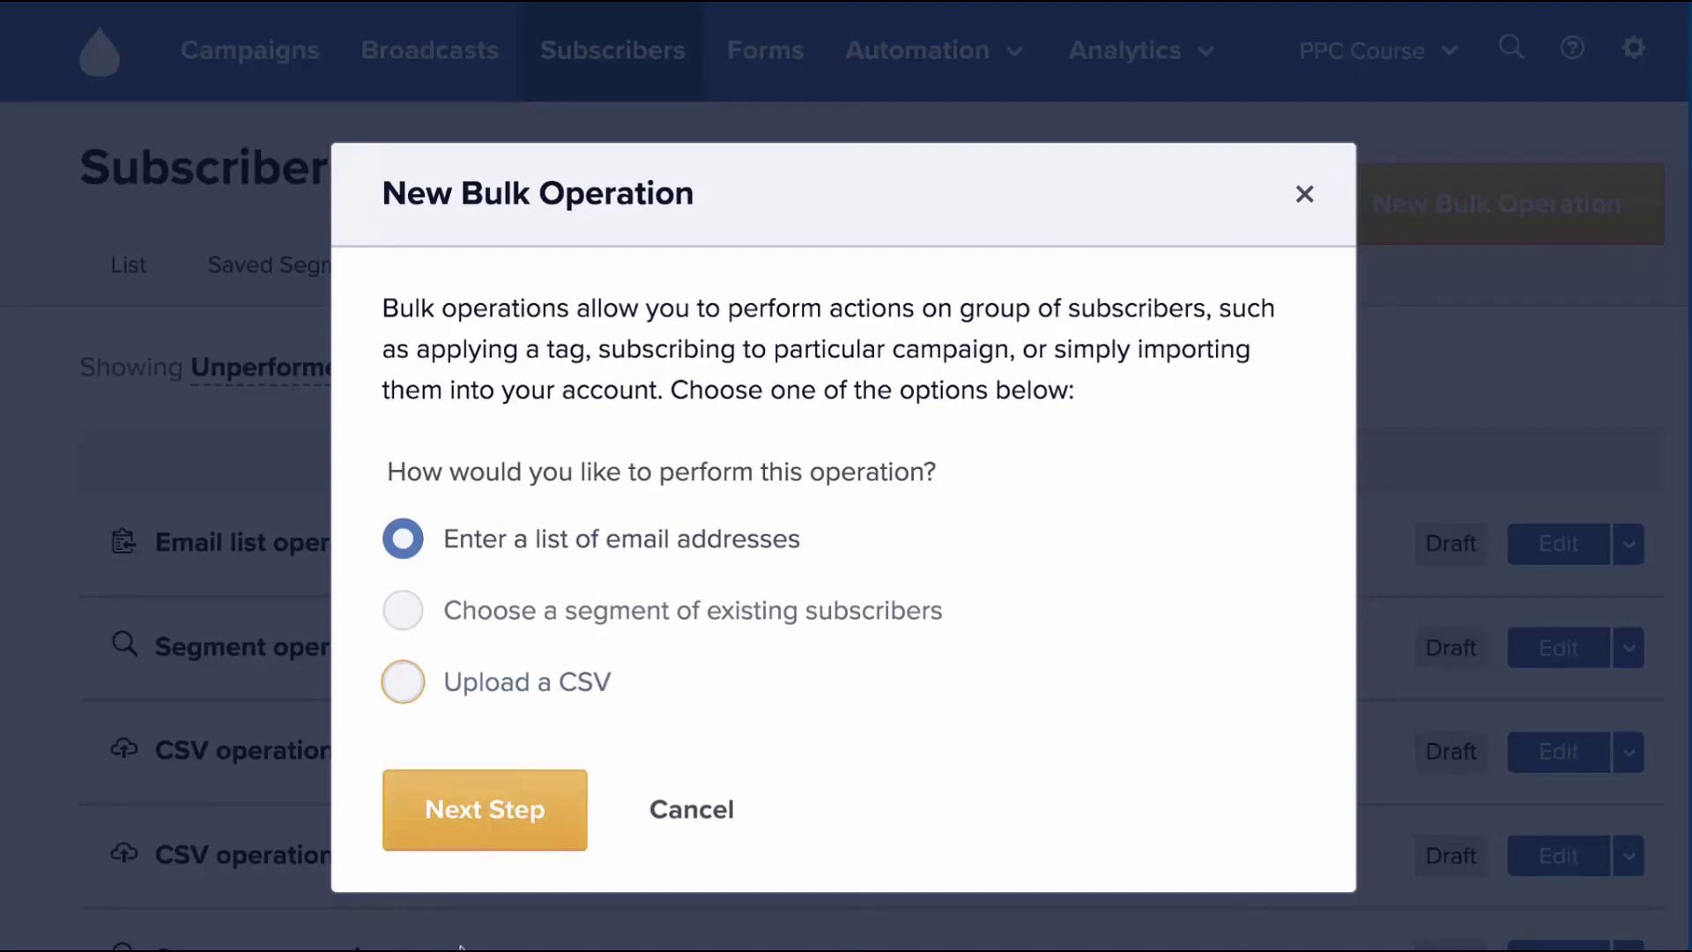
Continue with 'Enter a list of email addresses' to reach the empty one-address-per-line box
{"action": "left_click", "coordinate": [511, 806]}
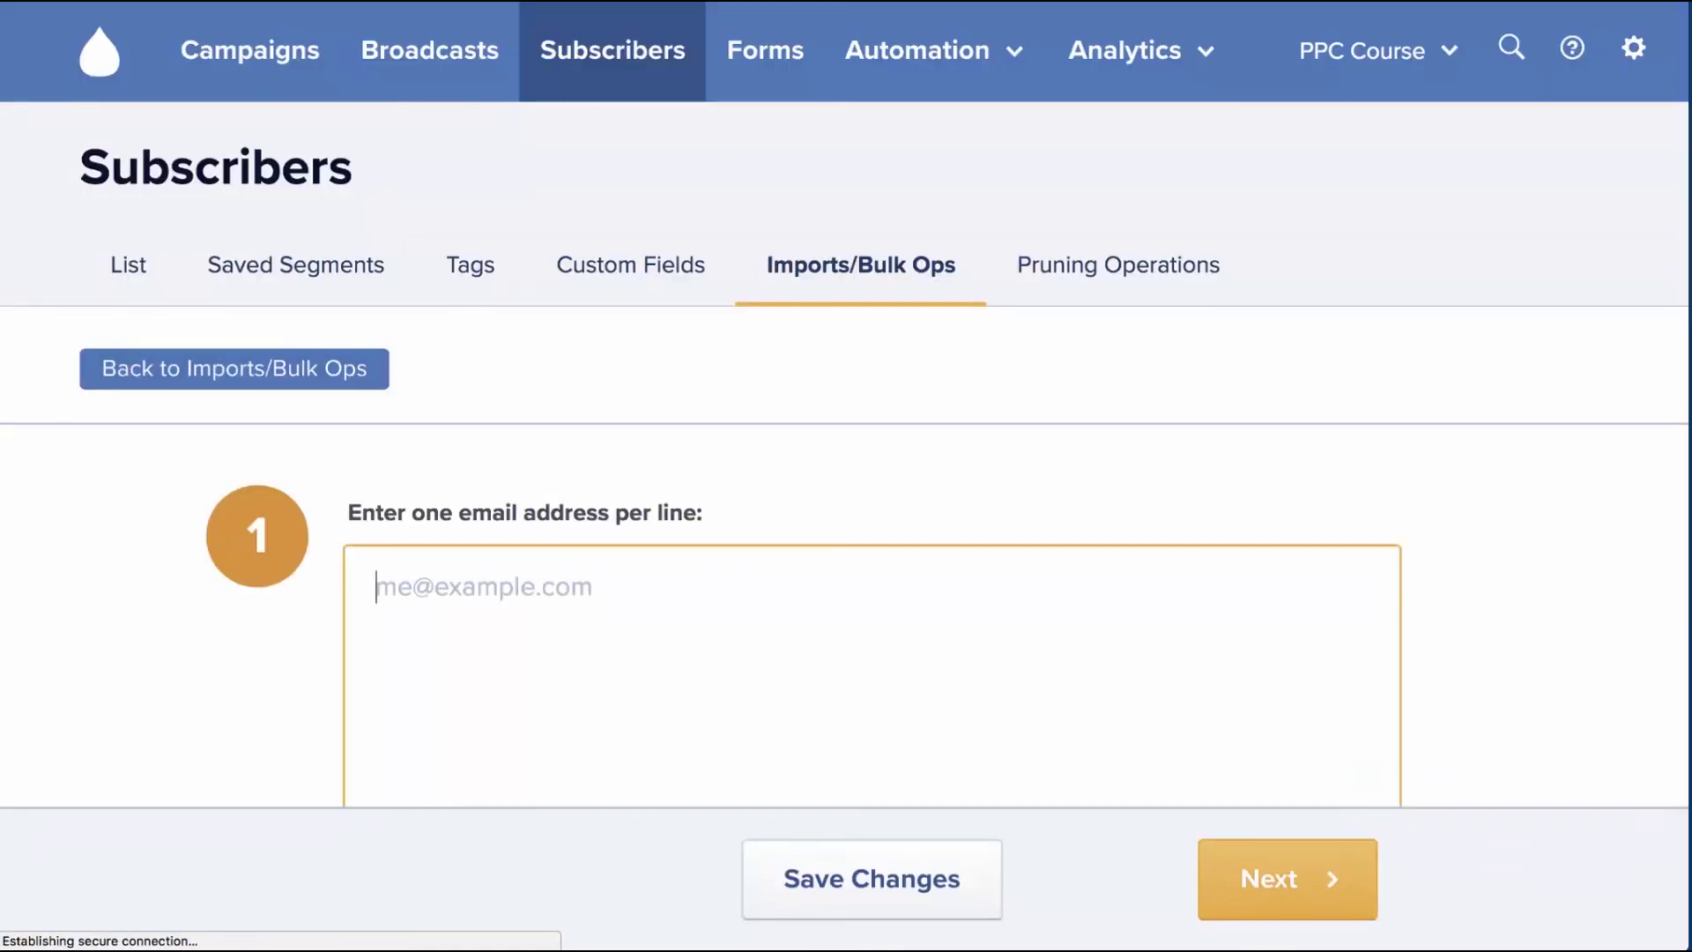
{"action": "scroll", "coordinate": [544, 390], "scroll_direction": "down", "scroll_amount": 1}
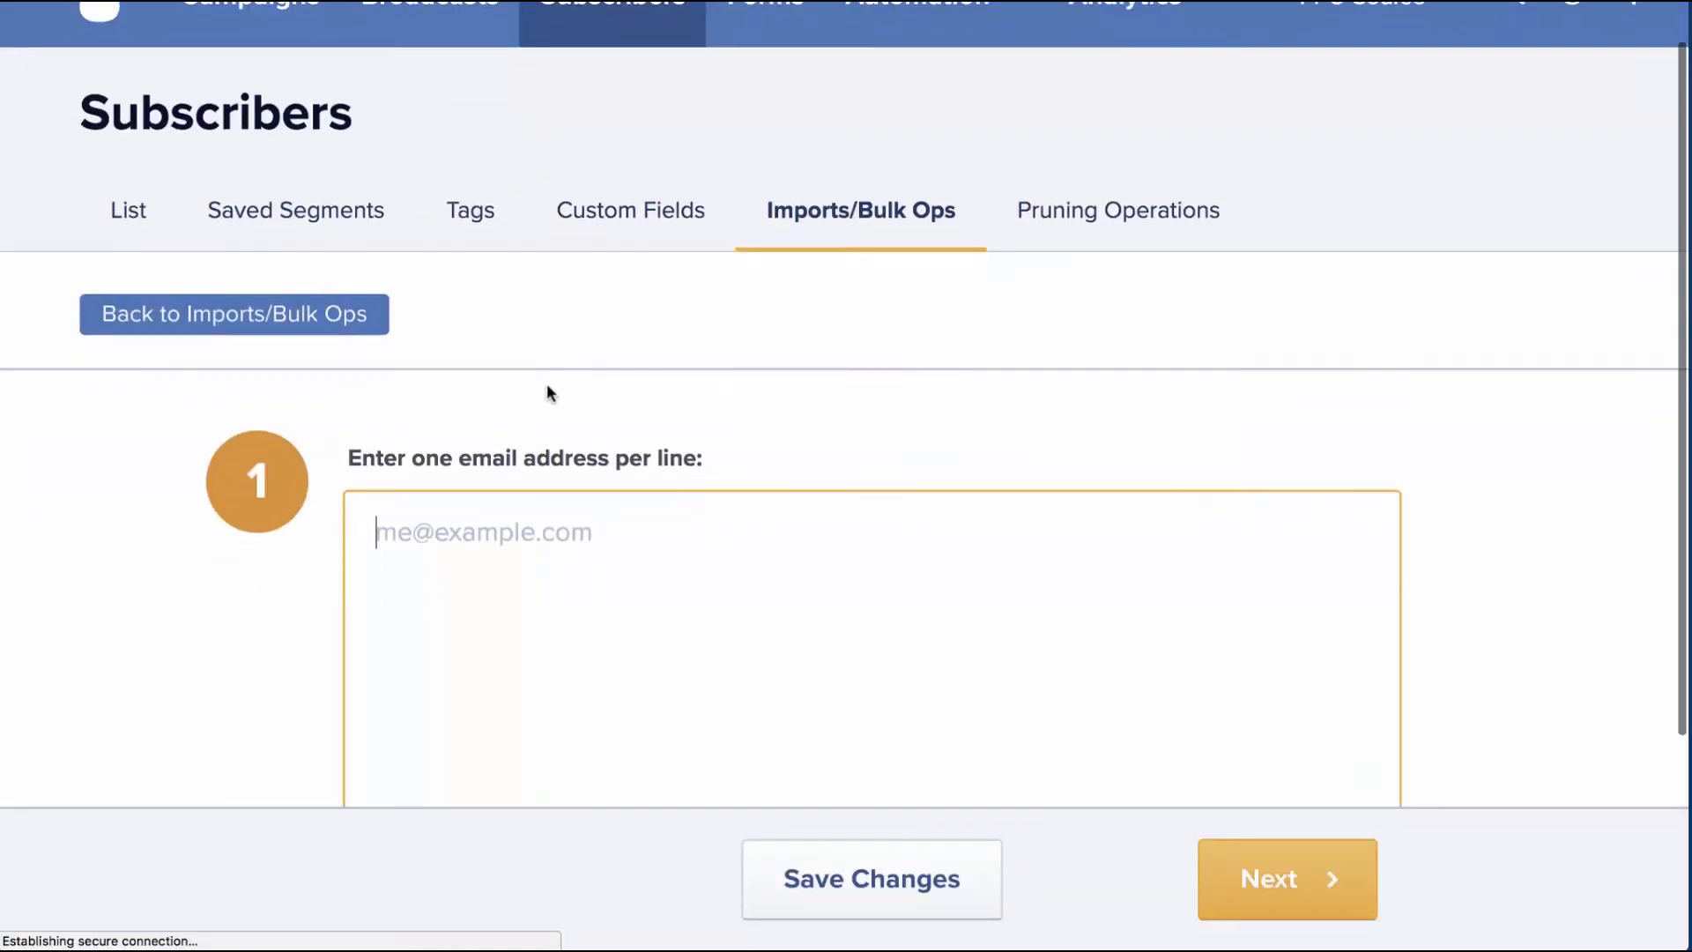
{"action": "scroll", "coordinate": [546, 385], "scroll_direction": "down", "scroll_amount": 2}
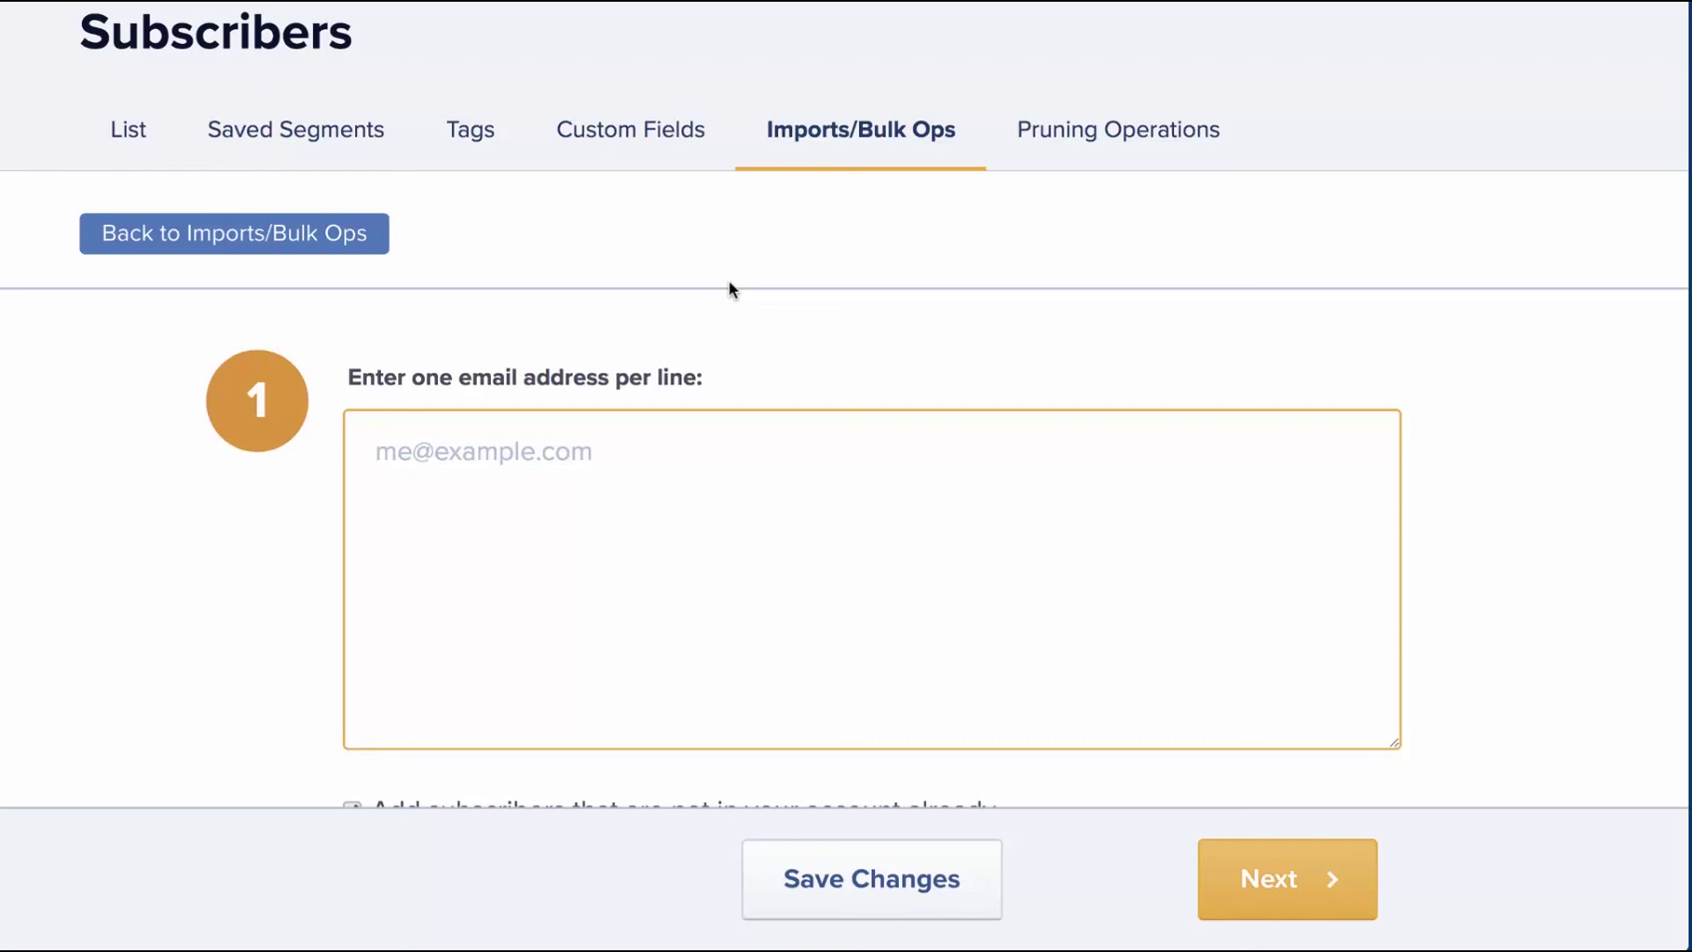
{"action": "scroll", "coordinate": [729, 282], "scroll_direction": "down", "scroll_amount": 1}
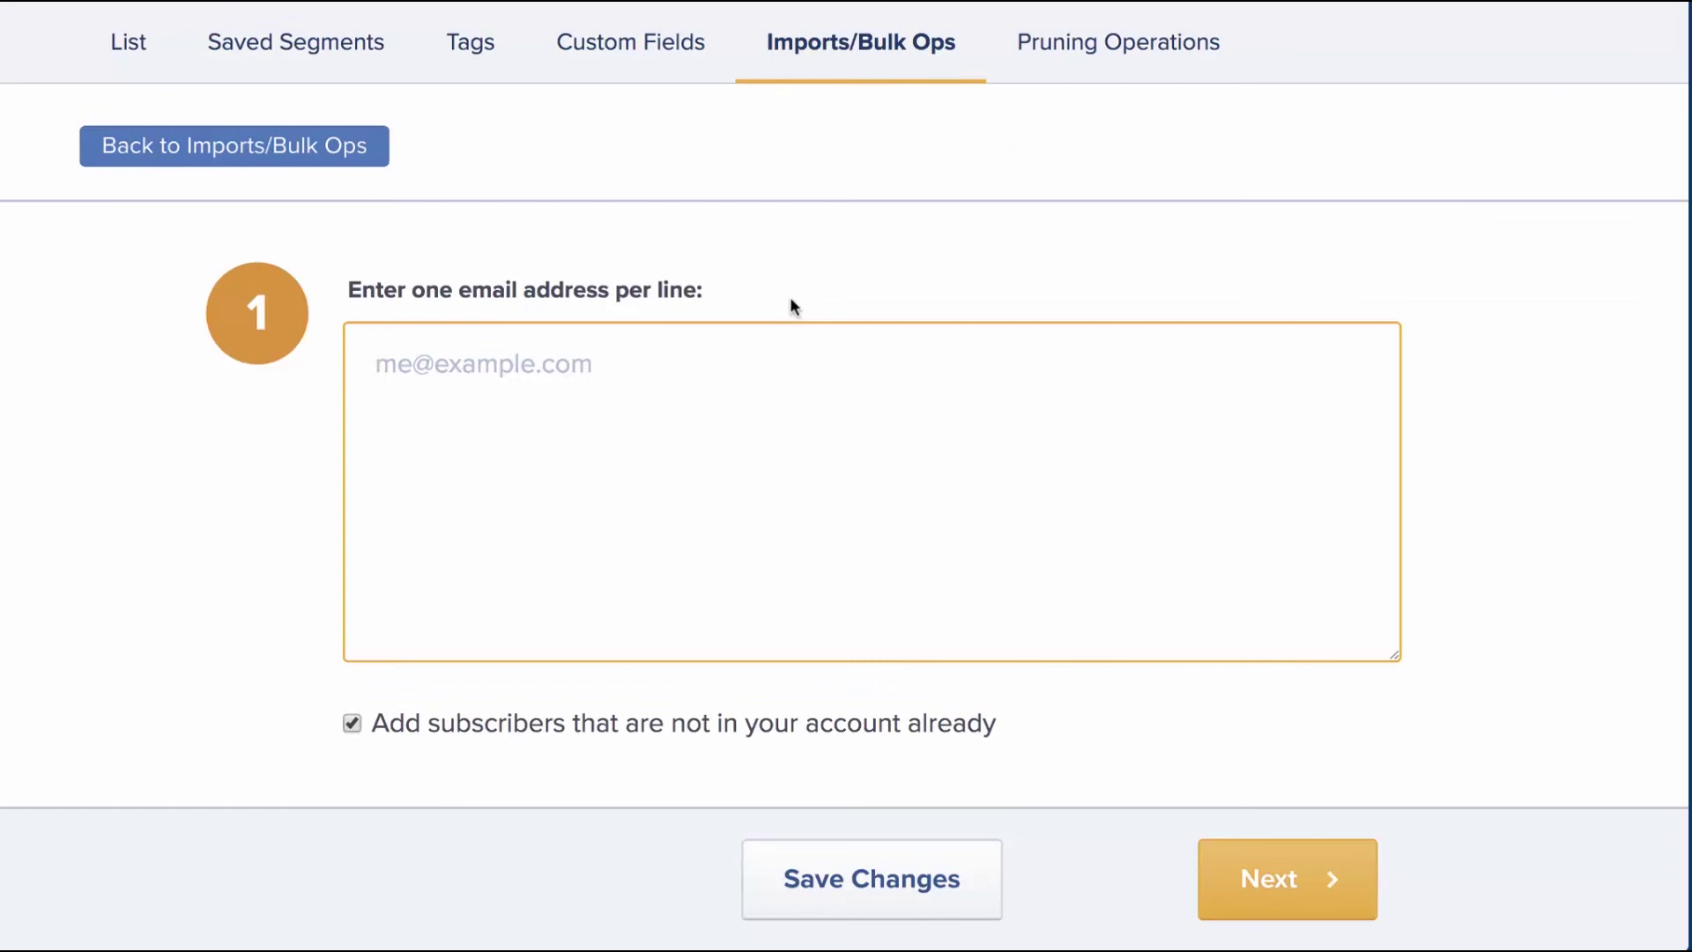
{"action": "scroll", "coordinate": [790, 300], "scroll_direction": "up", "scroll_amount": 1}
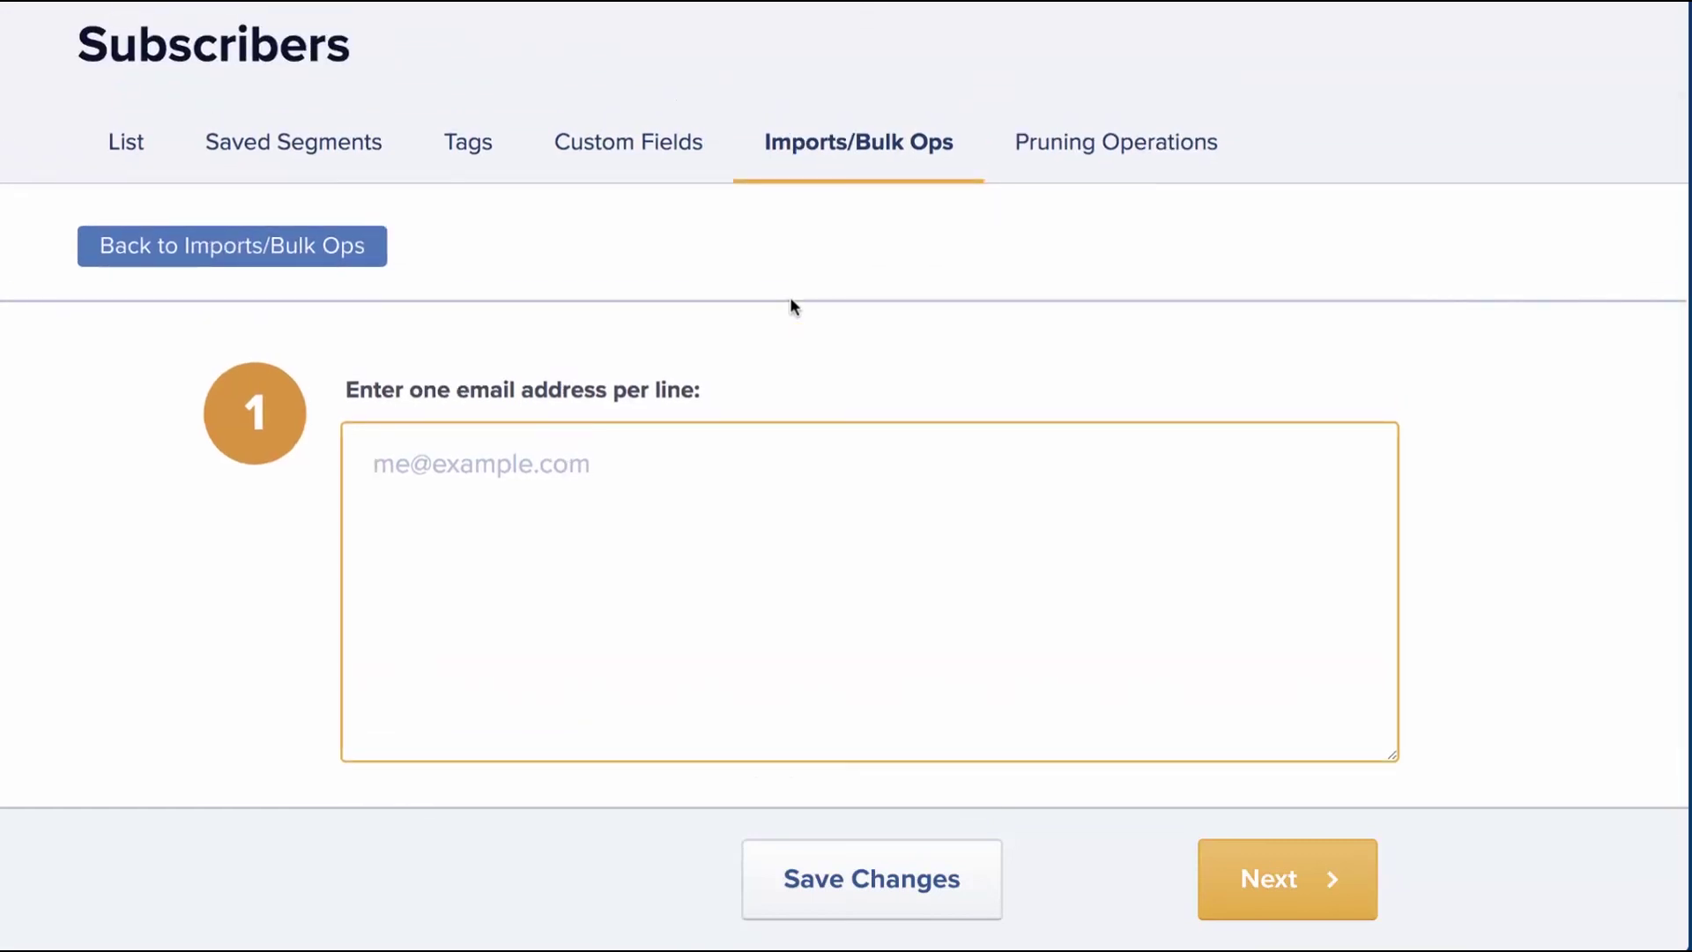